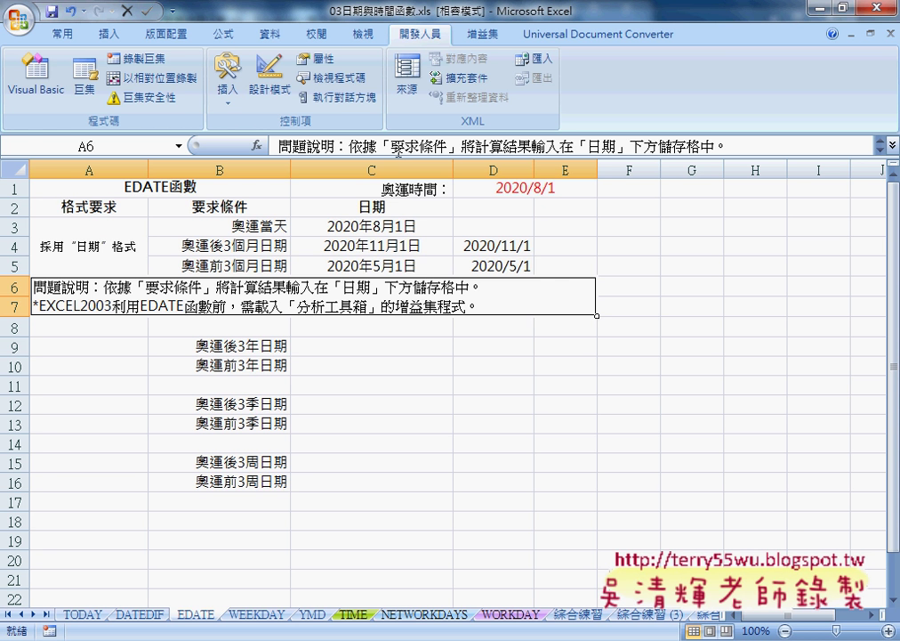
Check the D1 date and C3's formula, then clear the old answers in C4:D5
left_click(505, 189)
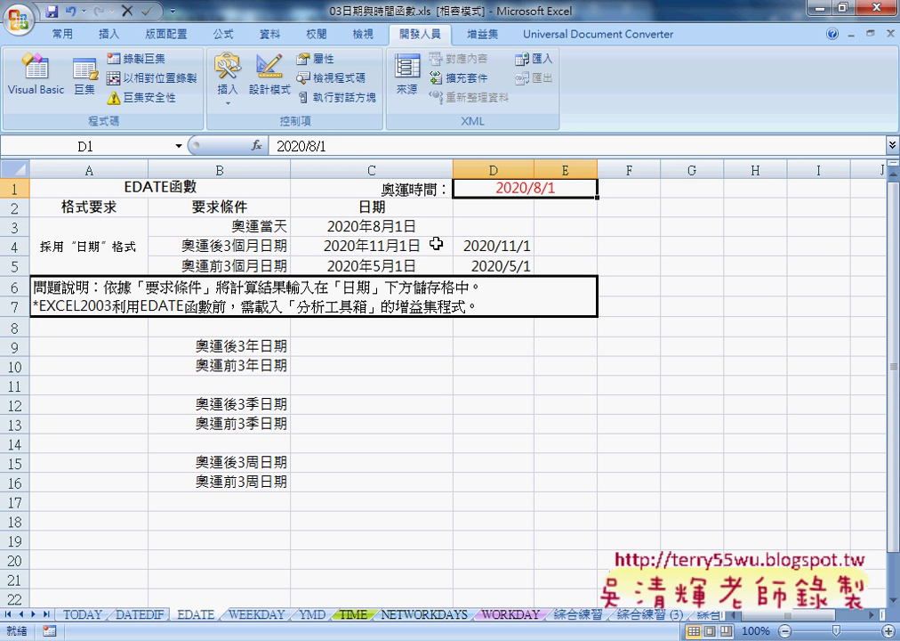
left_click(385, 228)
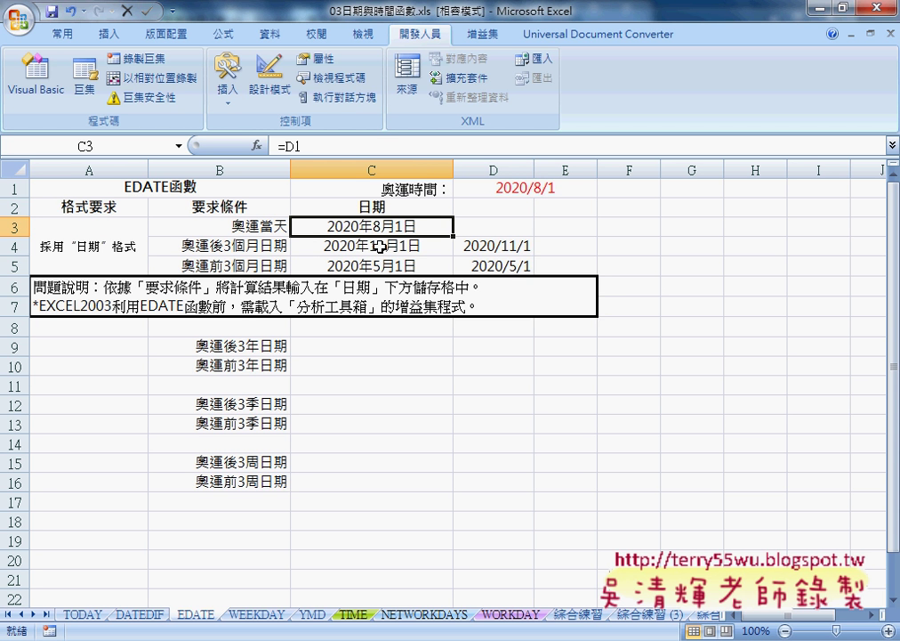
left_click_drag(523, 247, 388, 261)
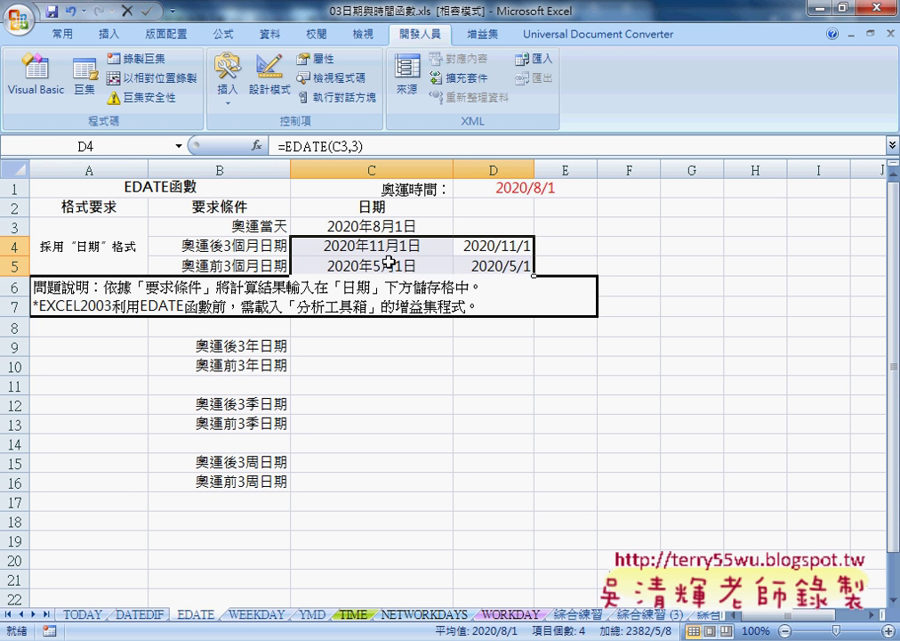
key("Delete")
Insert the DATE function into C4 and move its argument dialog out of the way
left_click(391, 245)
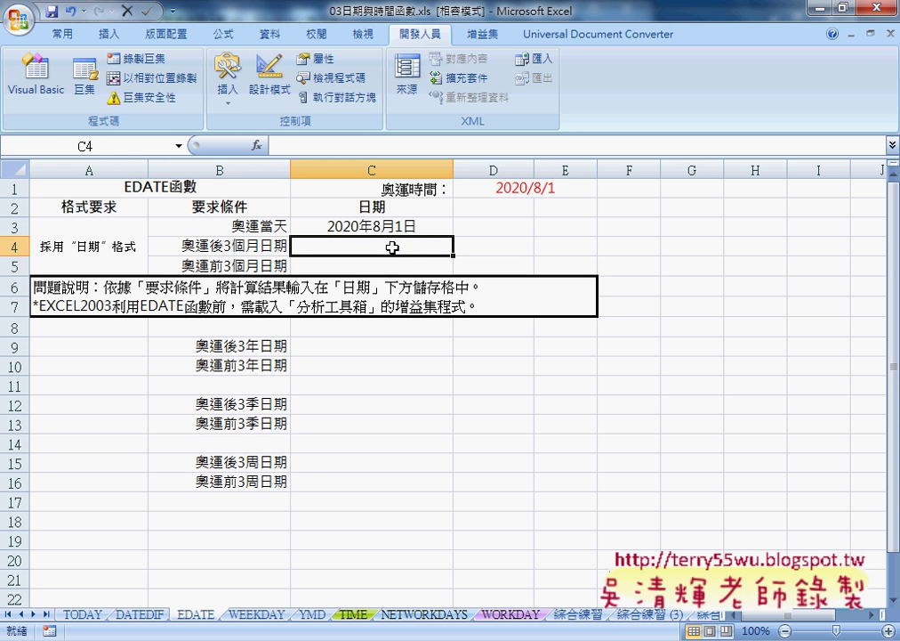
left_click(256, 145)
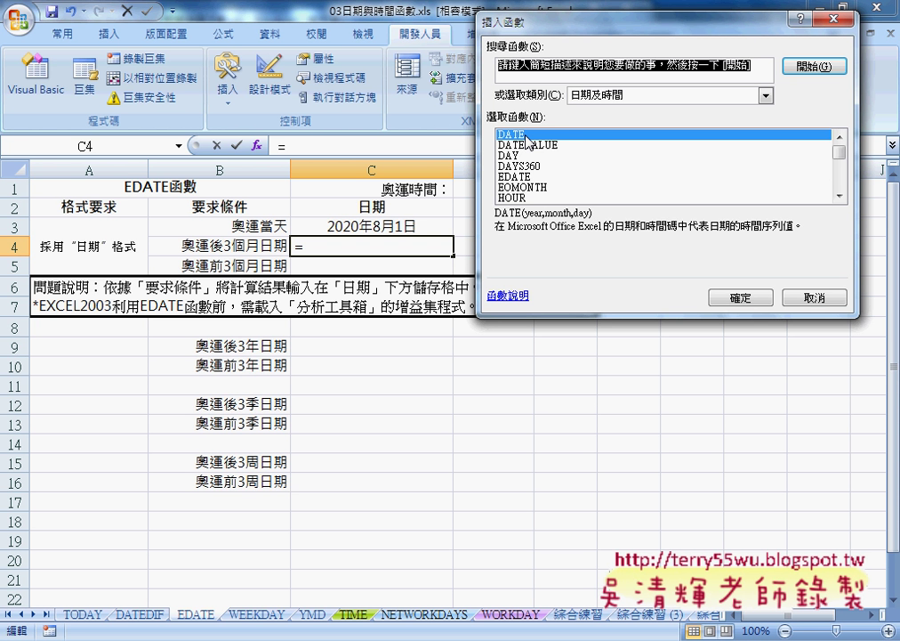
left_click(739, 298)
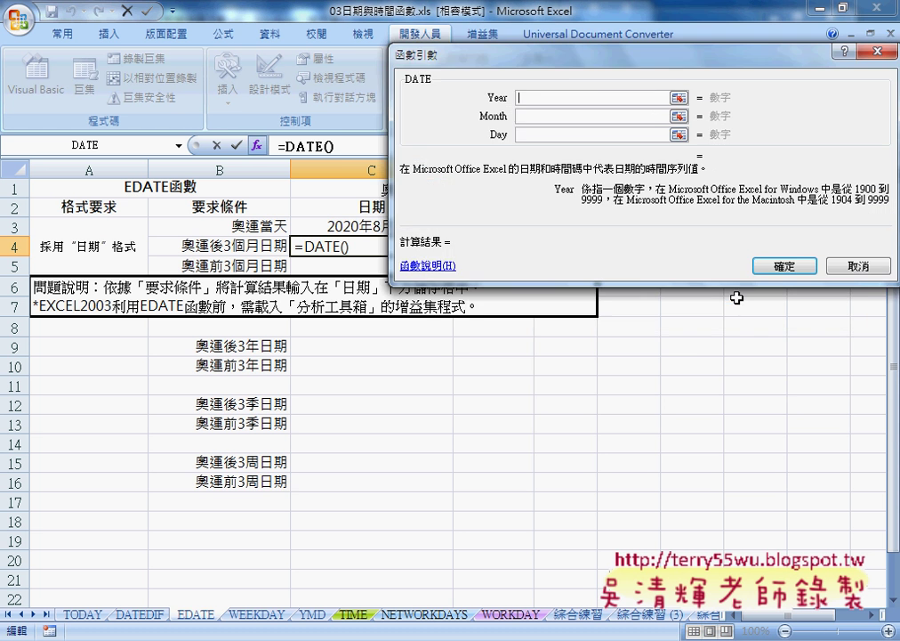
left_click_drag(566, 55, 647, 205)
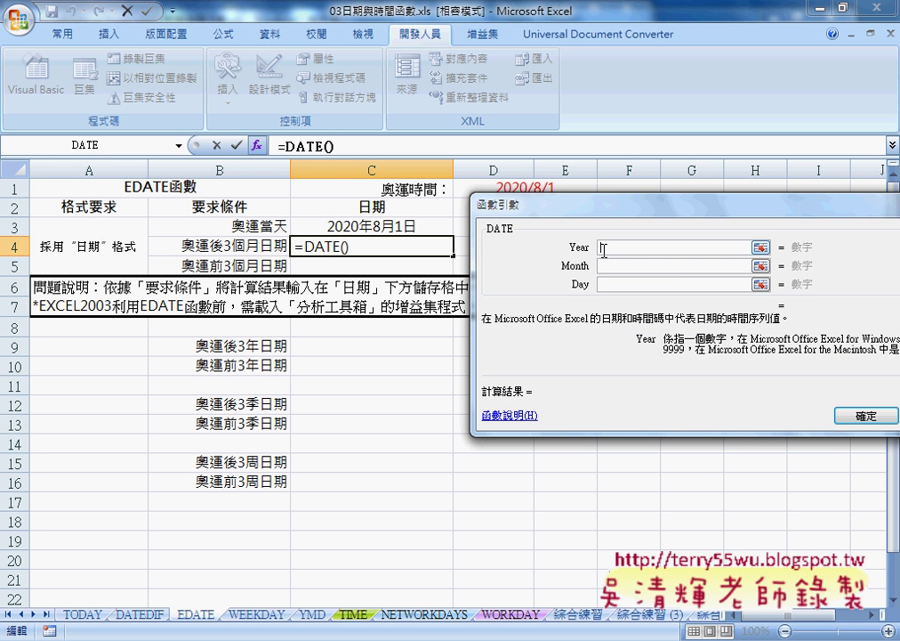
Fill the DATE arguments with year(C3), month(C3) and day(C3)
left_click(400, 226)
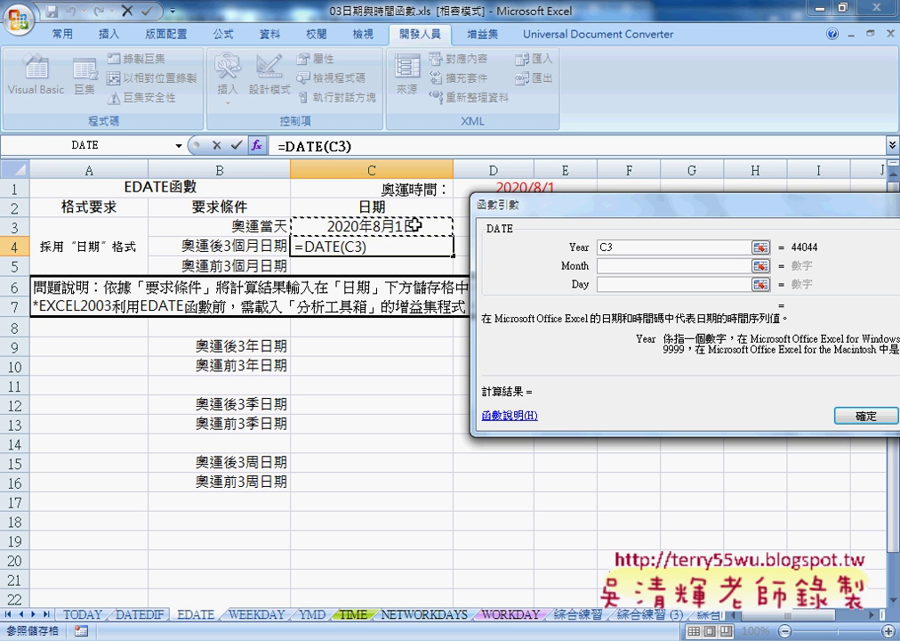
left_click(625, 249)
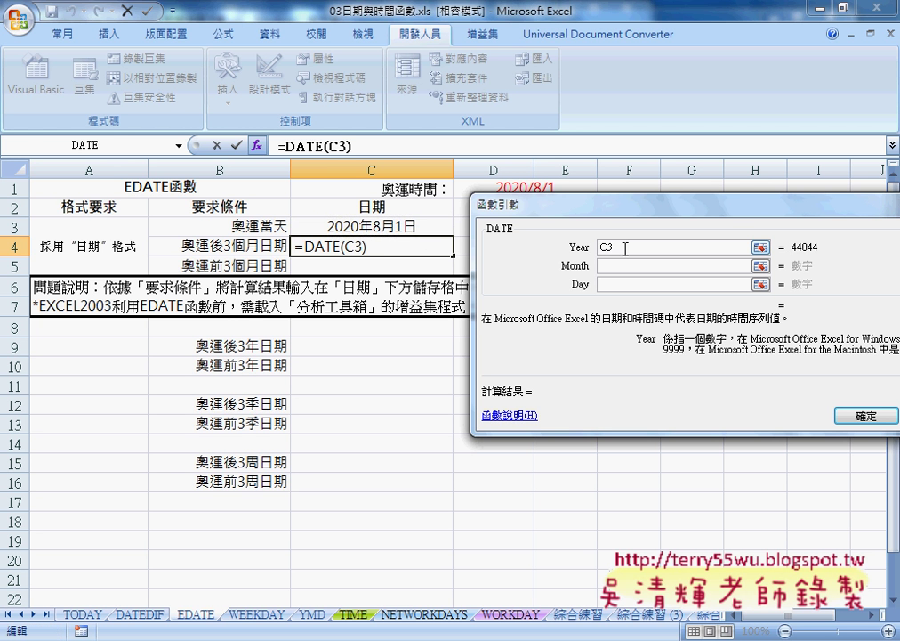
type("ye")
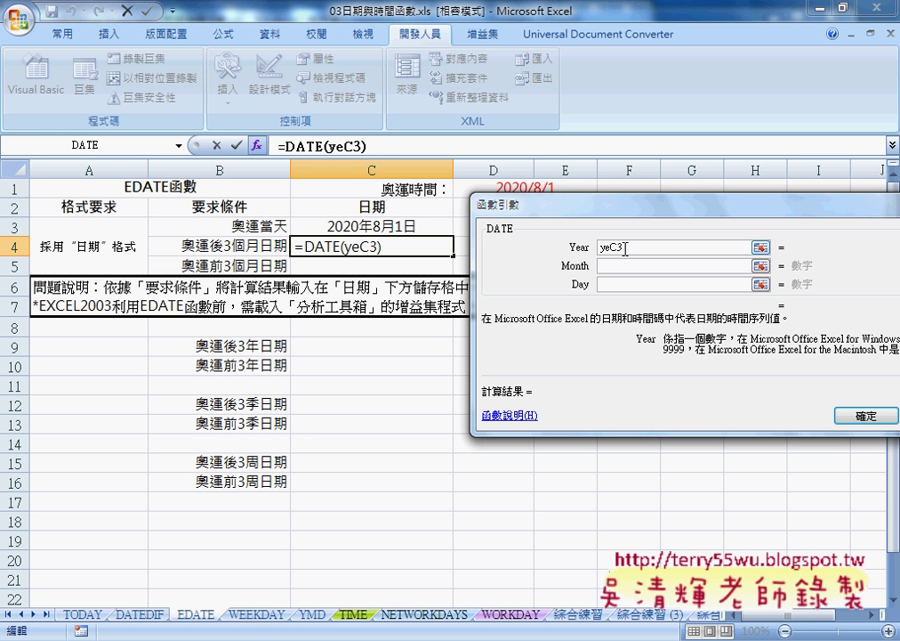
type("ar(C3")
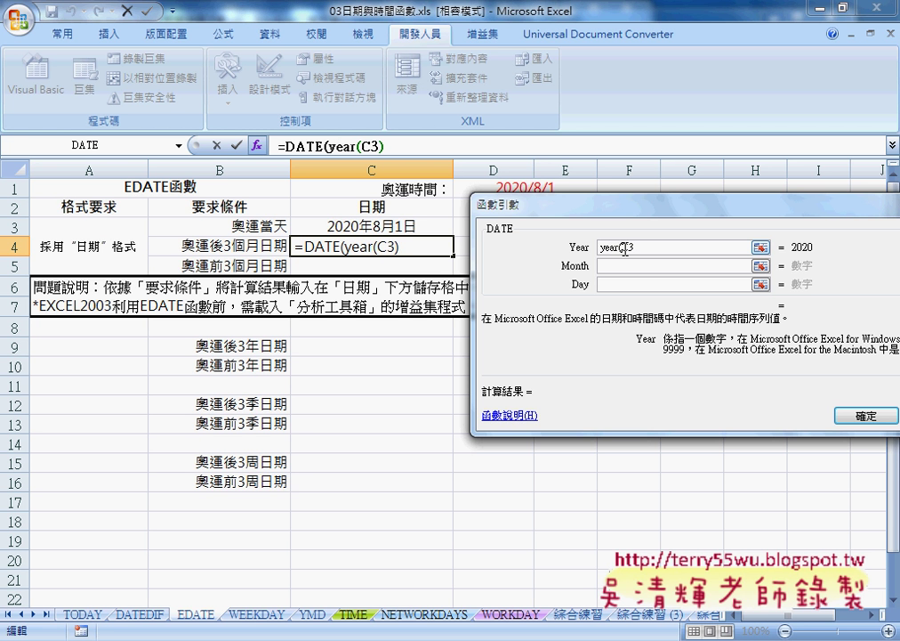
type(")")
left_click(652, 265)
left_click(391, 224)
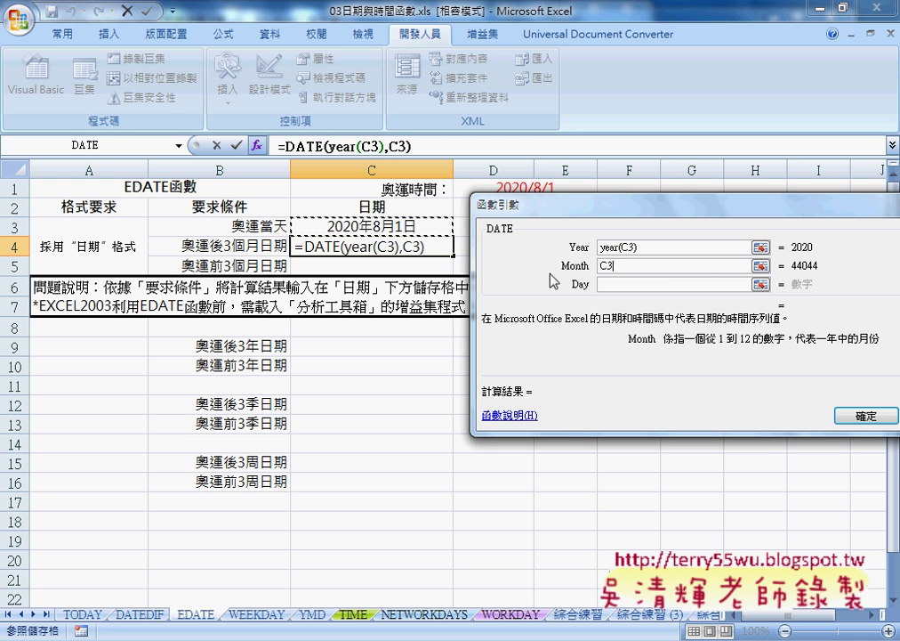
type("m")
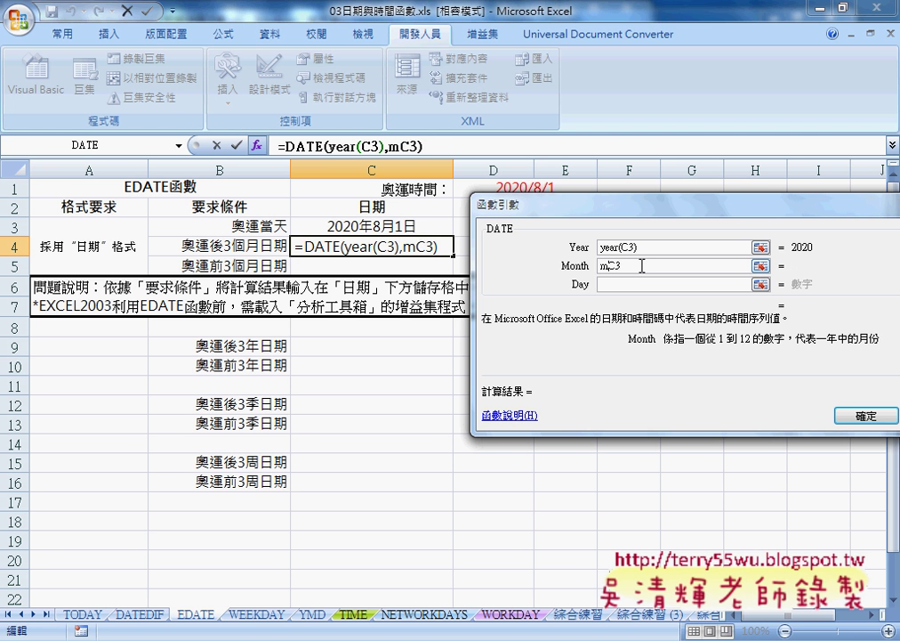
type("onth(C3")
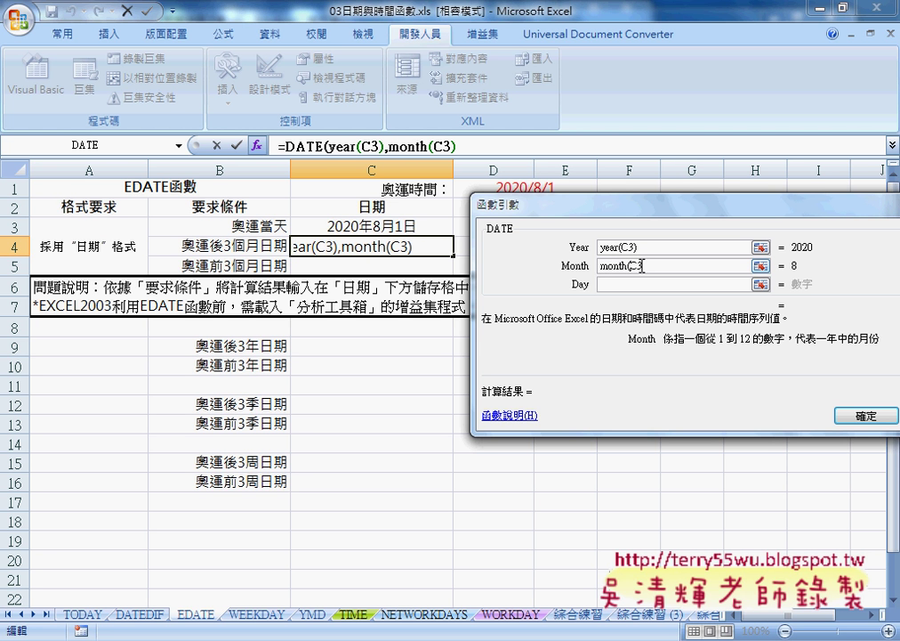
type(")")
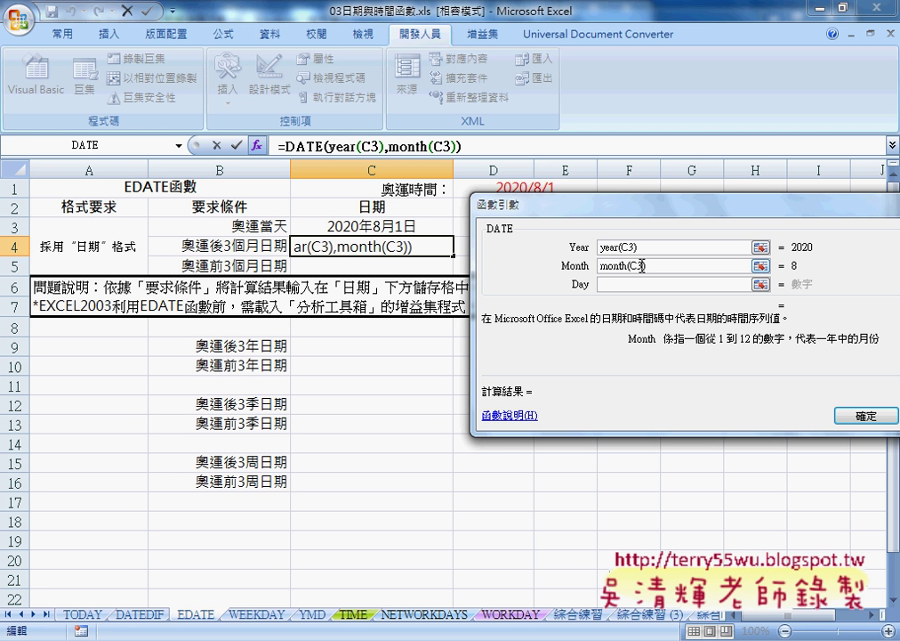
left_click(607, 284)
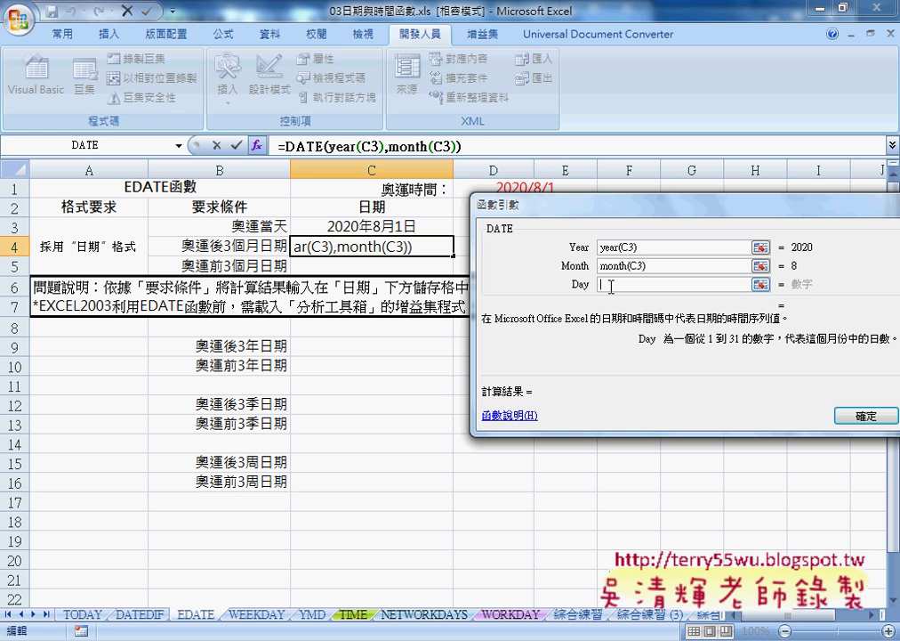
left_click(374, 230)
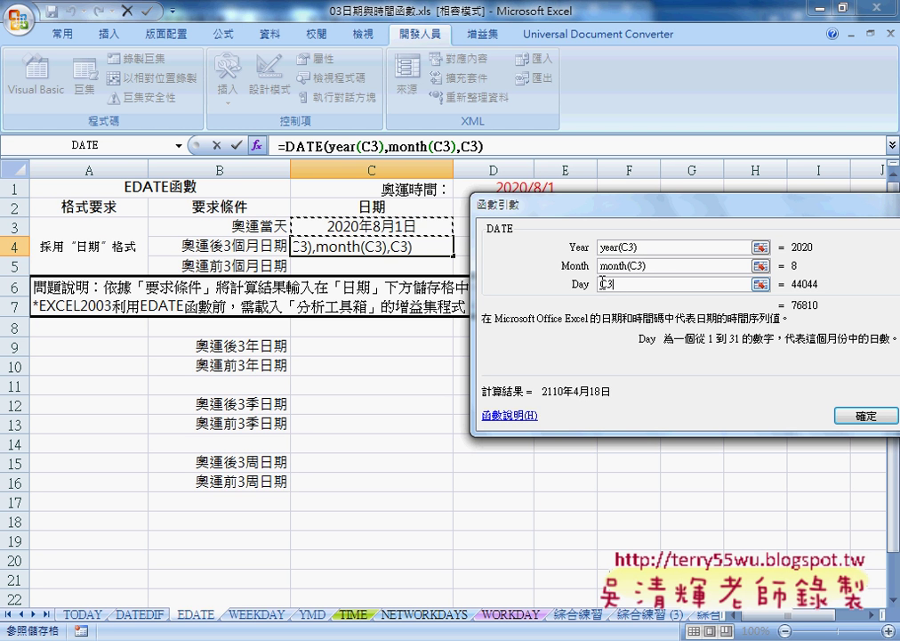
type("day")
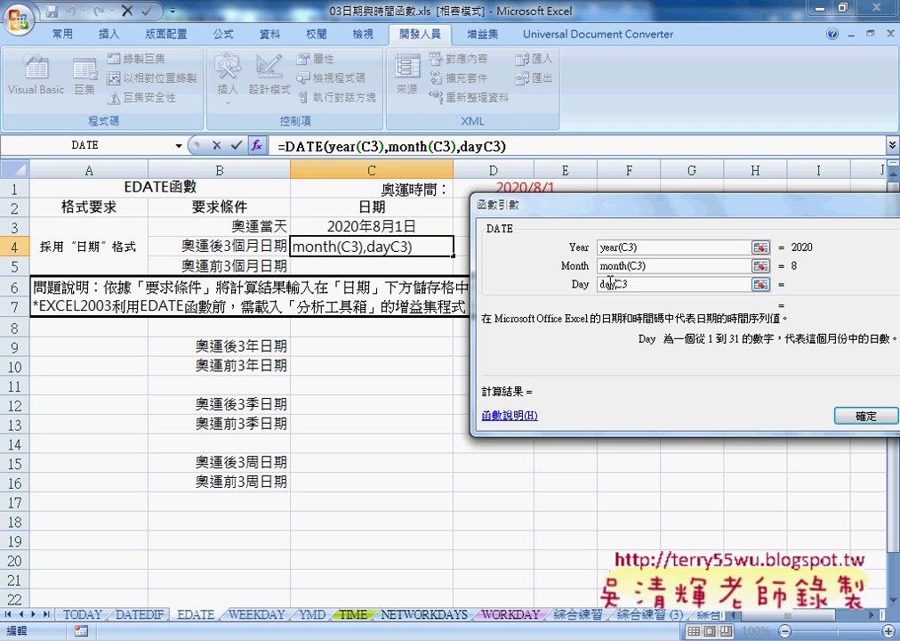
type("(")
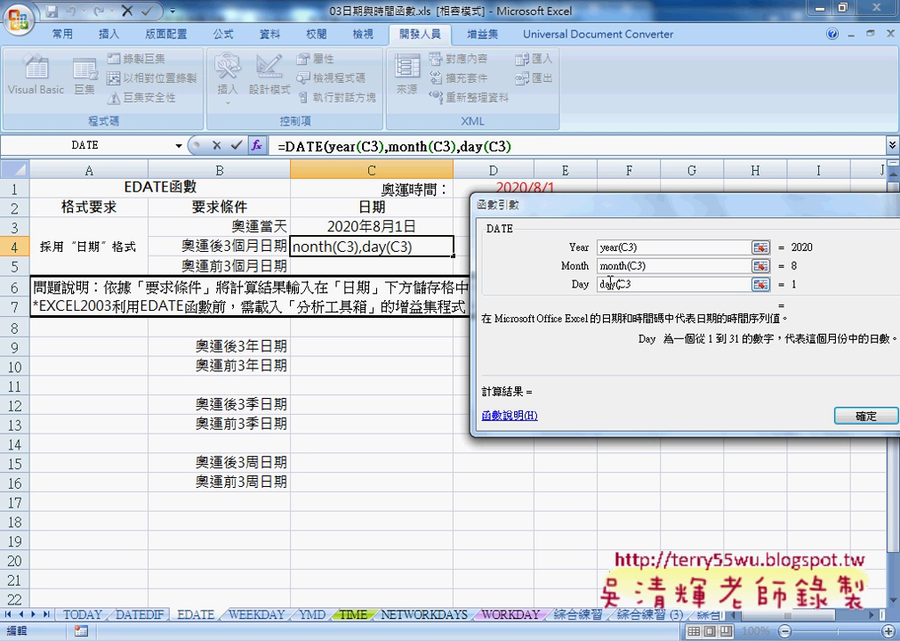
key("End")
type(")")
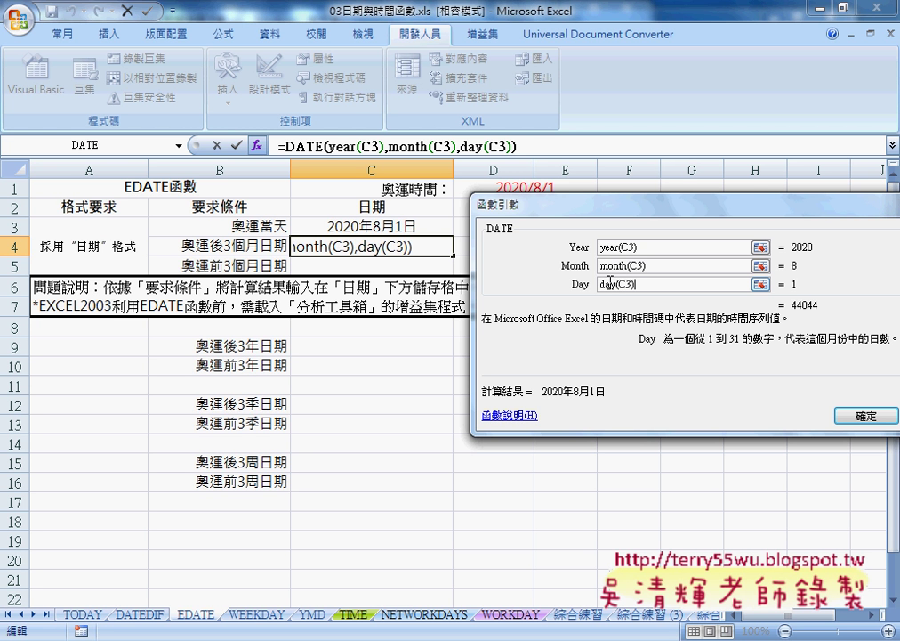
Append +3 to the Month argument so it reads month(C3)+3
left_click(653, 265)
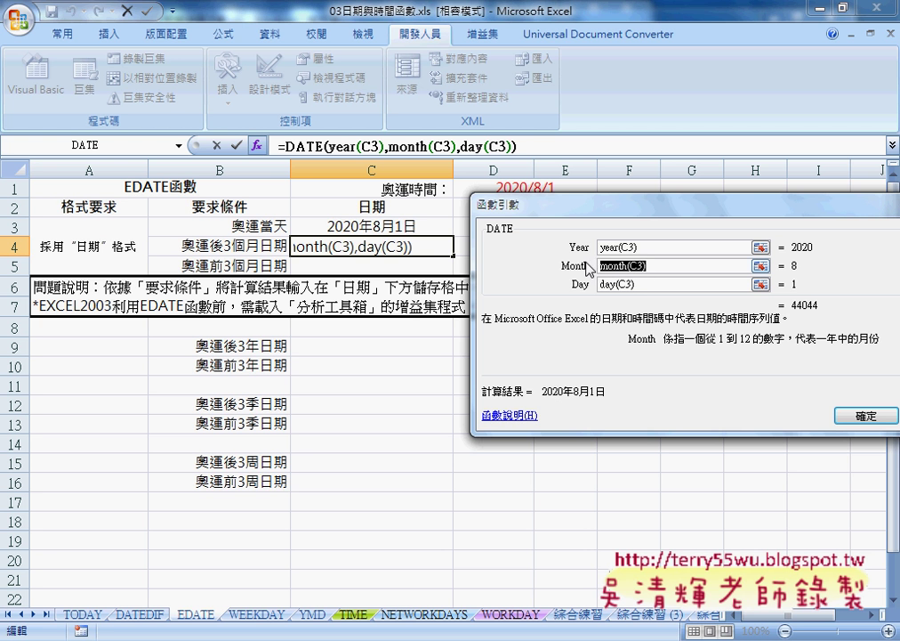
left_click(704, 265)
type("+")
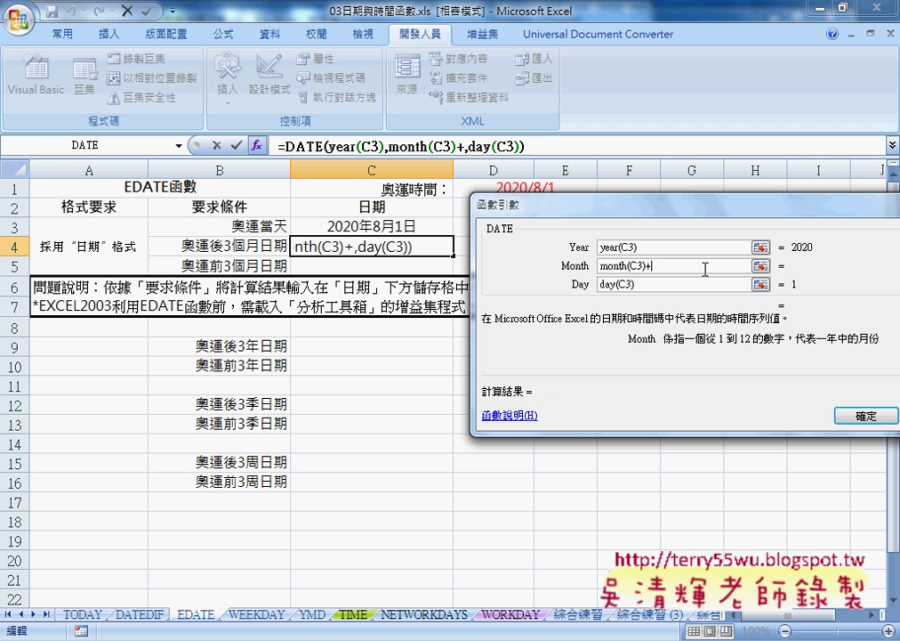
type("3")
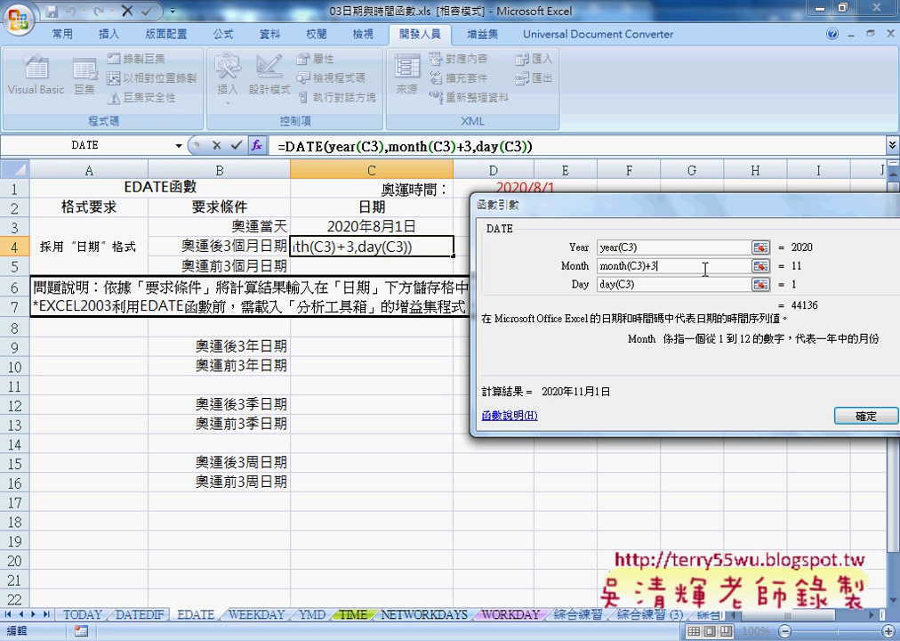
left_click(661, 248)
Try a month offset of 10, restore it to 3, and commit =DATE(YEAR(C3),MONTH(C3)+3,DAY(C3)) in C4
left_click(655, 285)
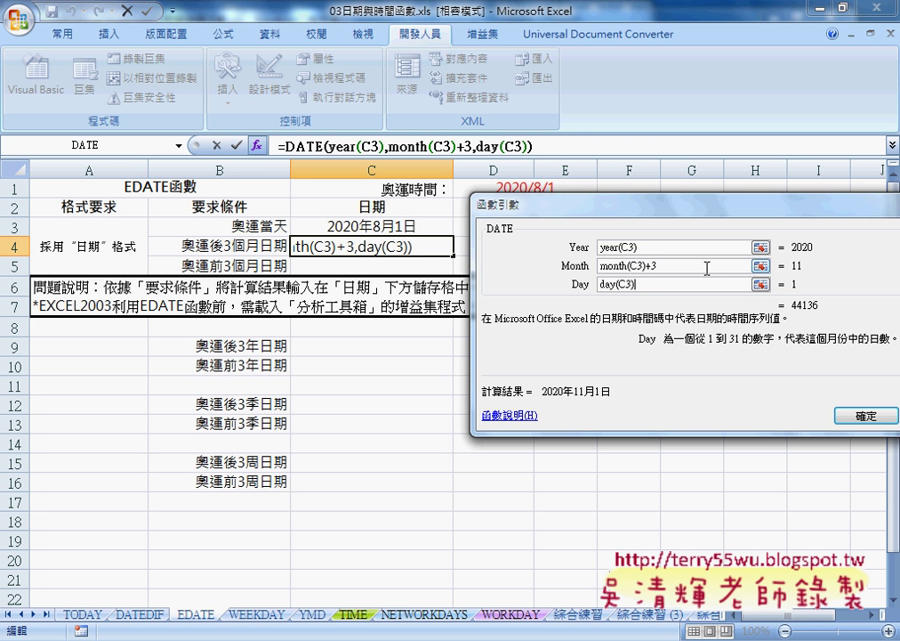
double_click(679, 267)
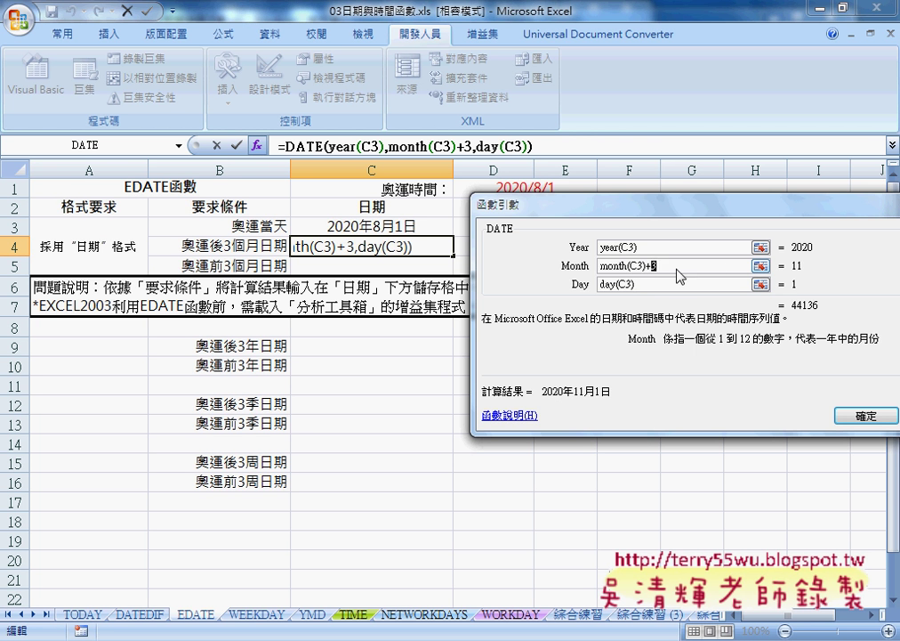
type("1")
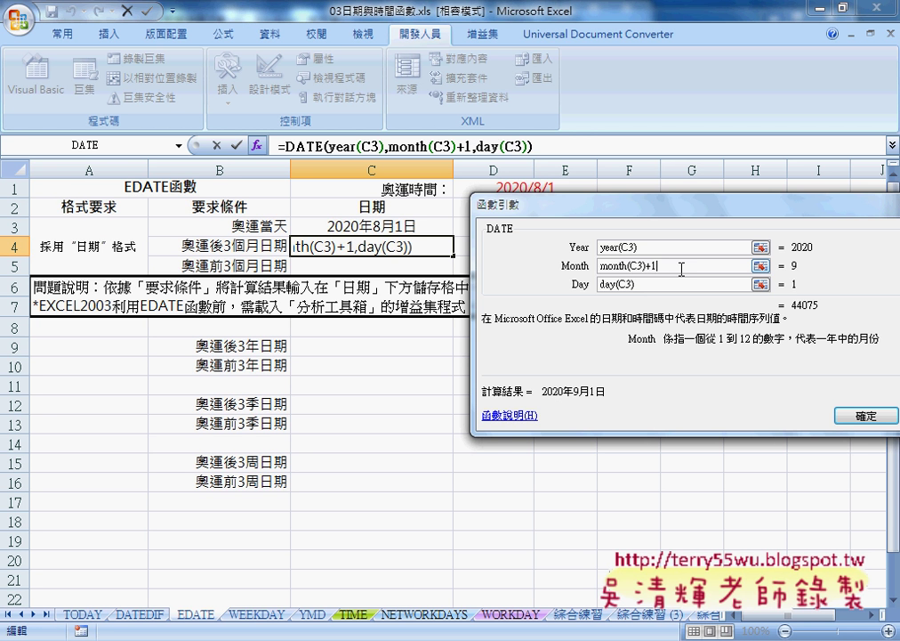
type("0")
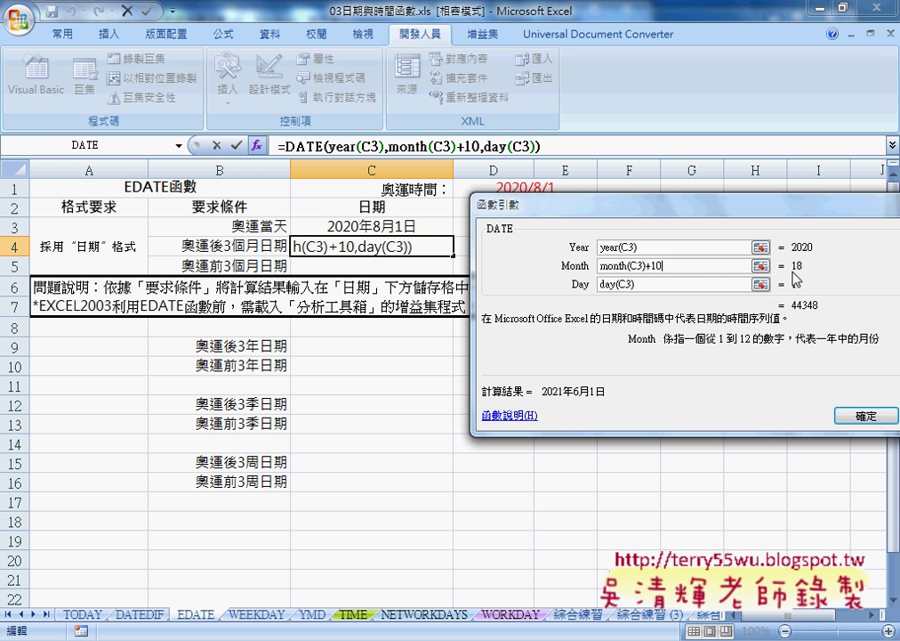
key("BackSpace")
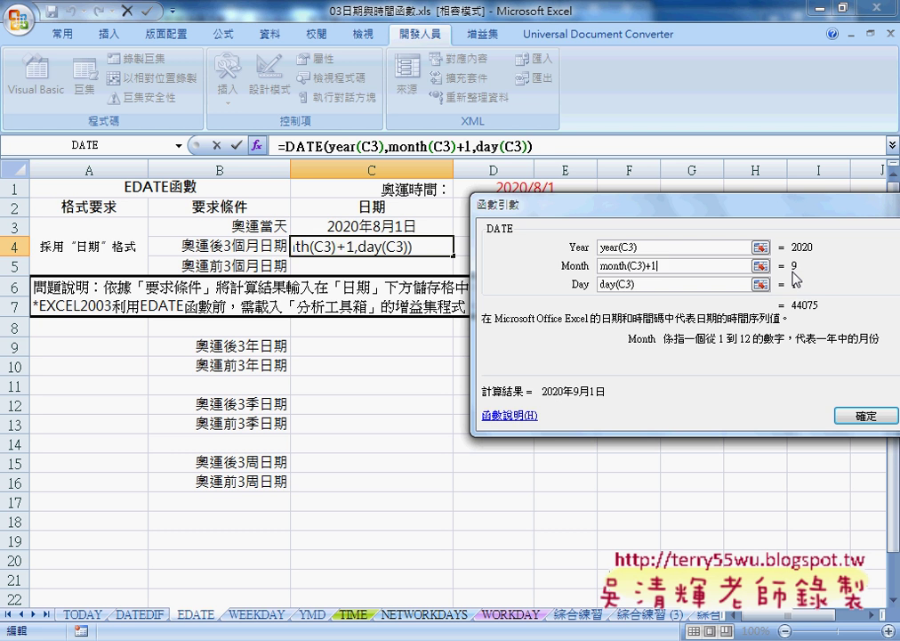
key("BackSpace")
type("3")
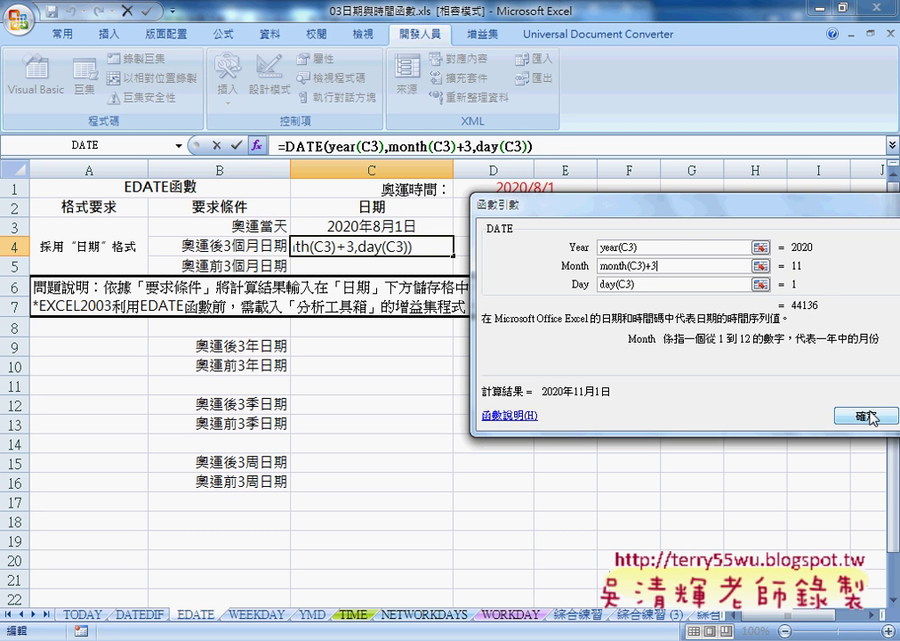
left_click(863, 416)
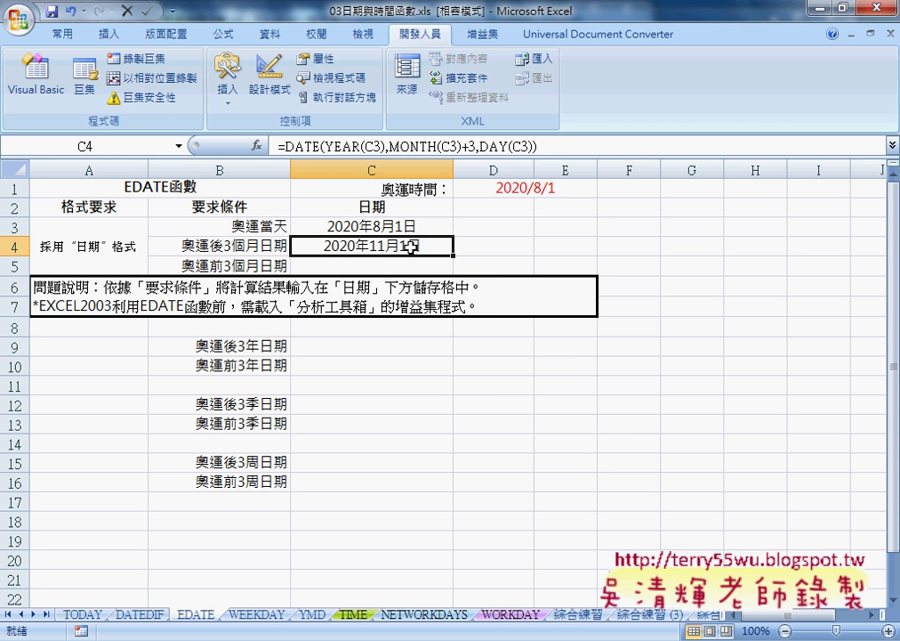
Enter =EDATE(C3,3) in D4 with Start_date C3 and Months 3
key("Right")
left_click(257, 148)
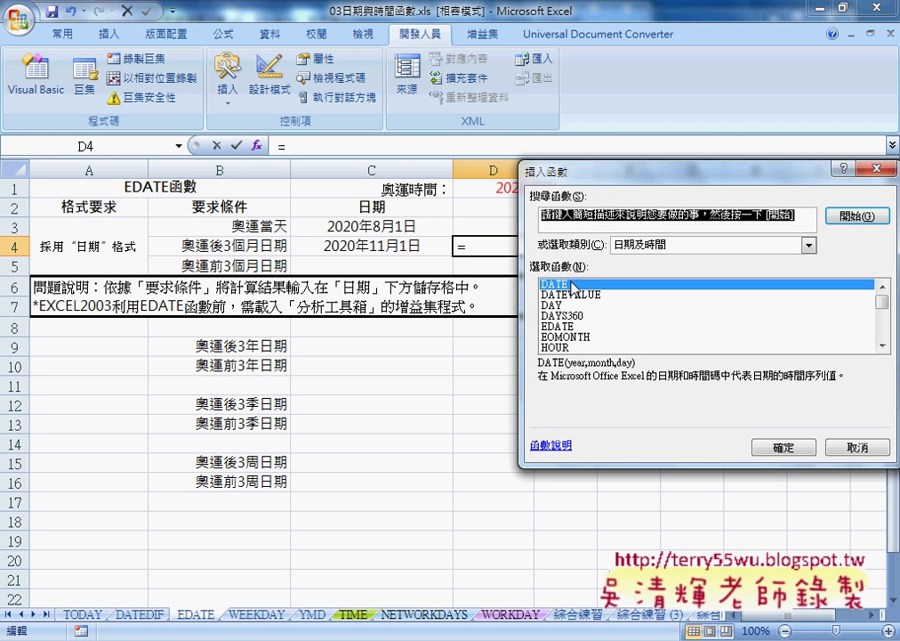
left_click(576, 326)
left_click(775, 444)
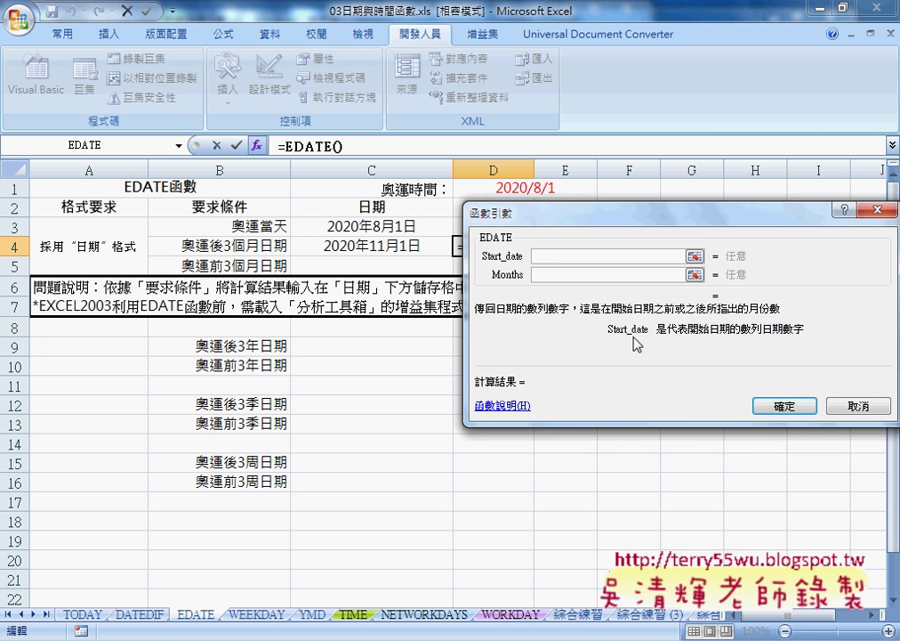
left_click(372, 225)
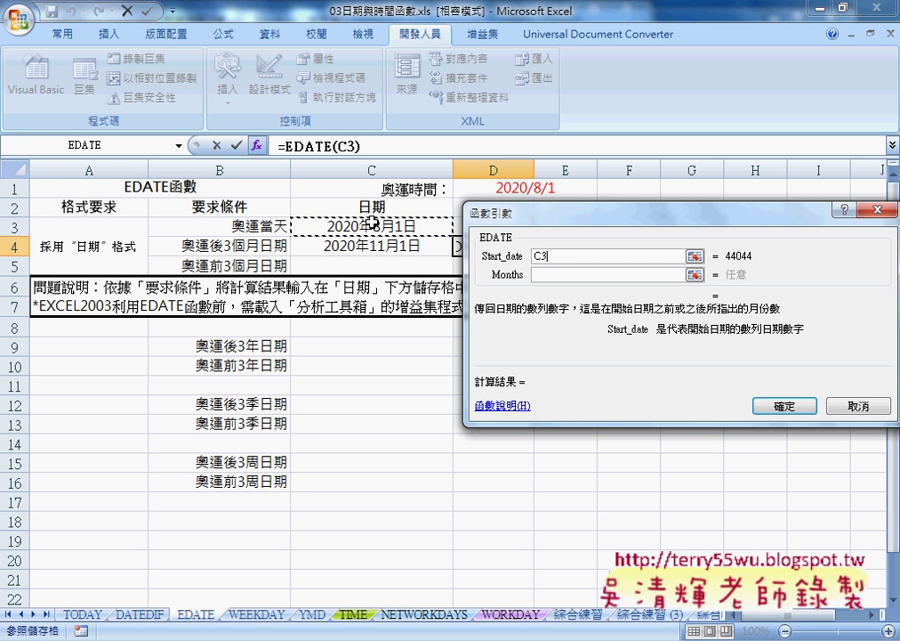
key("Tab")
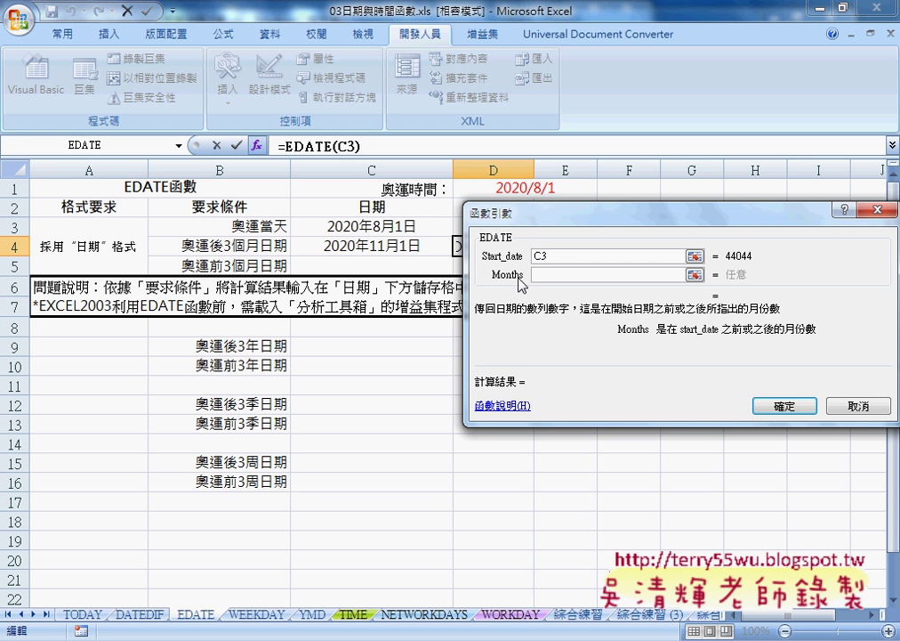
type("3")
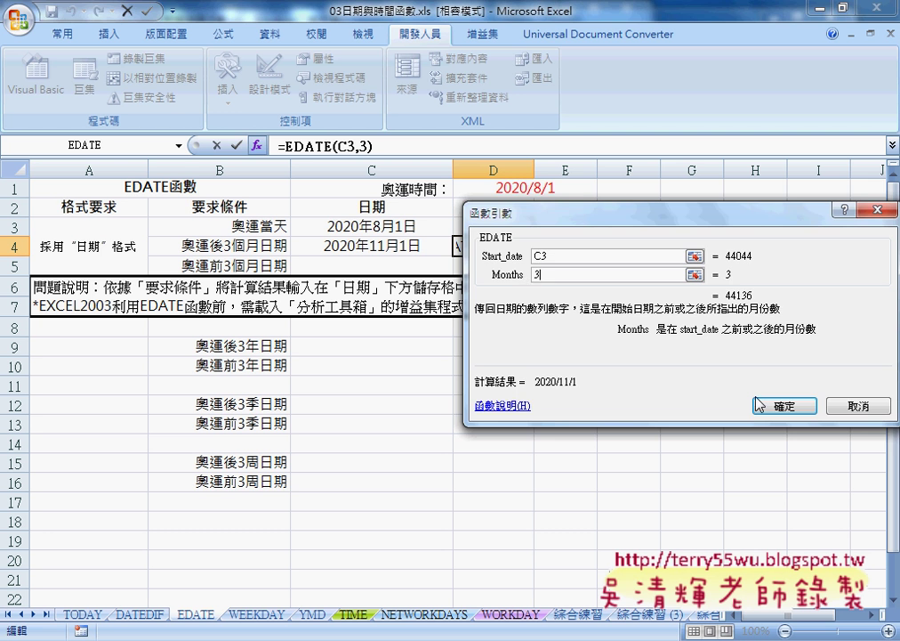
left_click(784, 406)
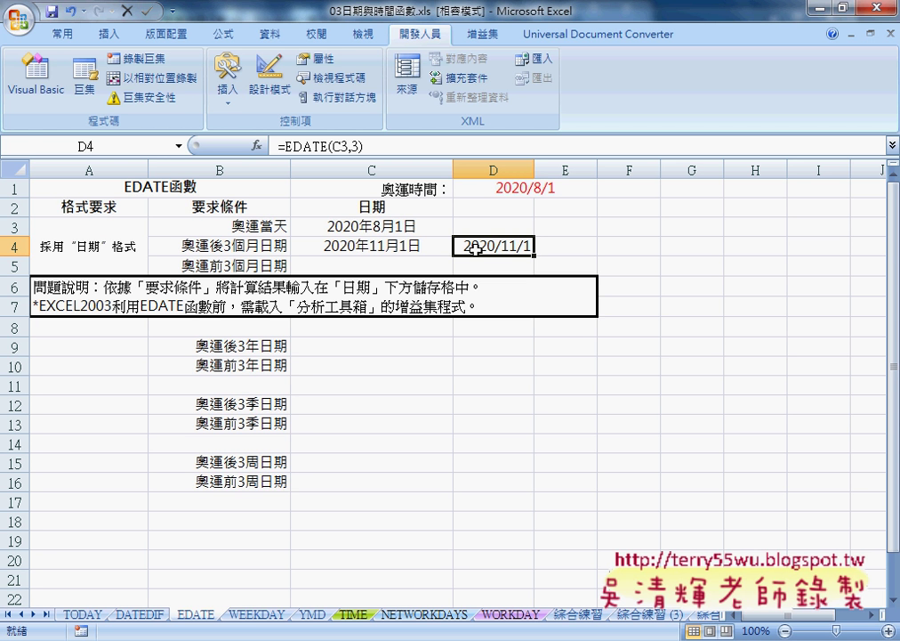
Reopen D4's EDATE arguments and mark up Months and the 年, 季, 周 labels
left_click(256, 145)
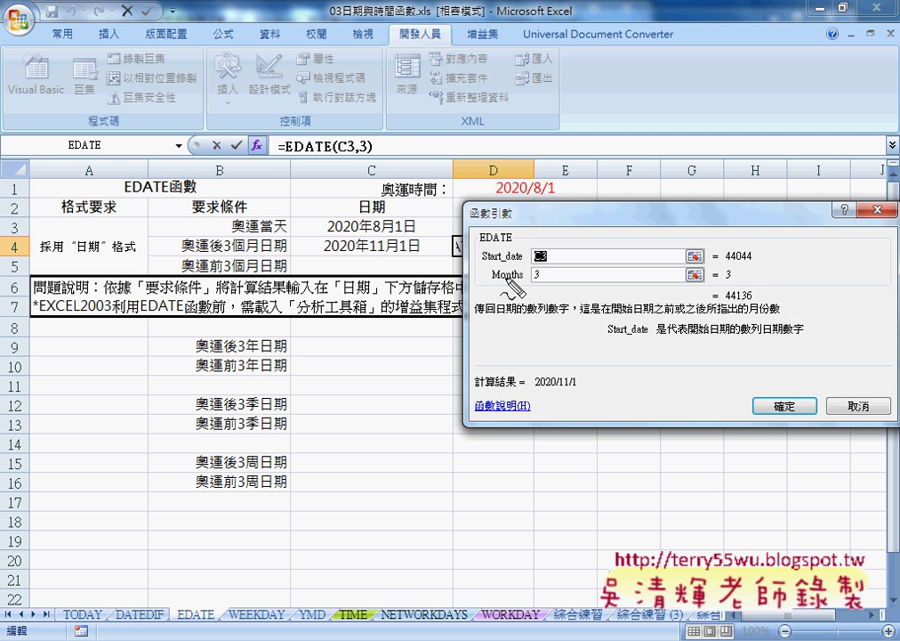
left_click_drag(467, 283, 523, 283)
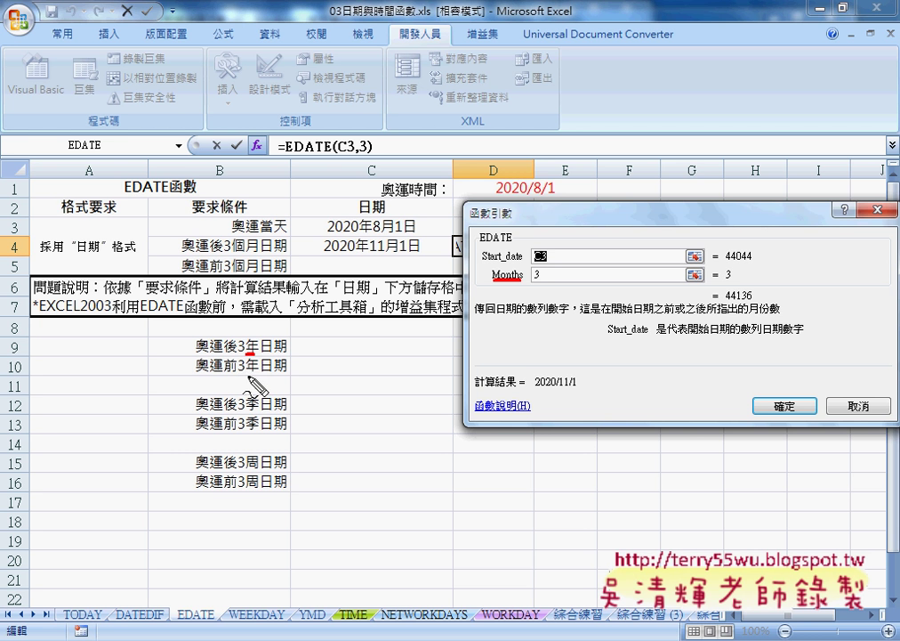
mouse_move(245, 353)
left_mouse_down()
mouse_move(256, 354)
mouse_move(256, 373)
left_mouse_up()
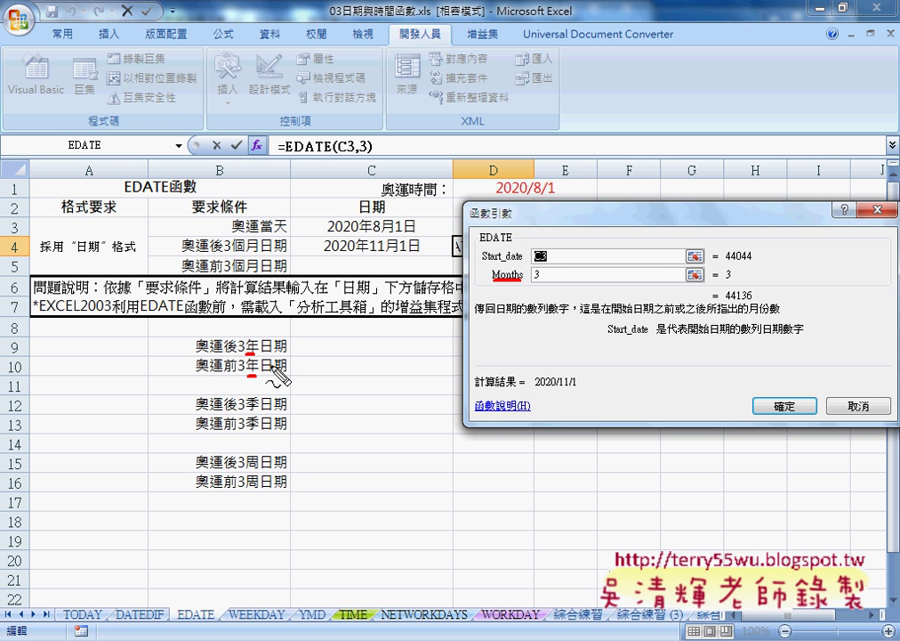
left_click_drag(242, 410, 256, 410)
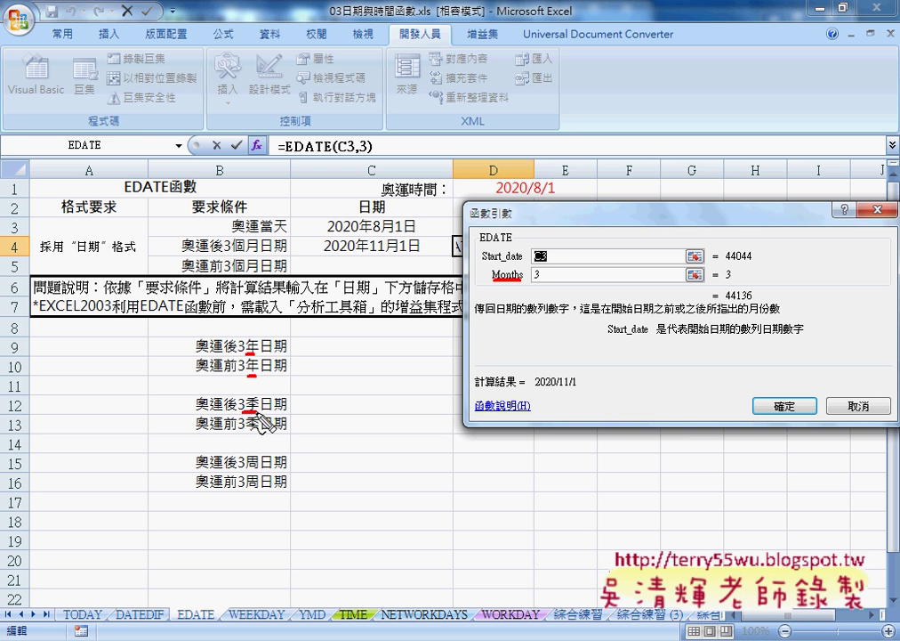
left_click_drag(244, 471, 257, 471)
key("Escape")
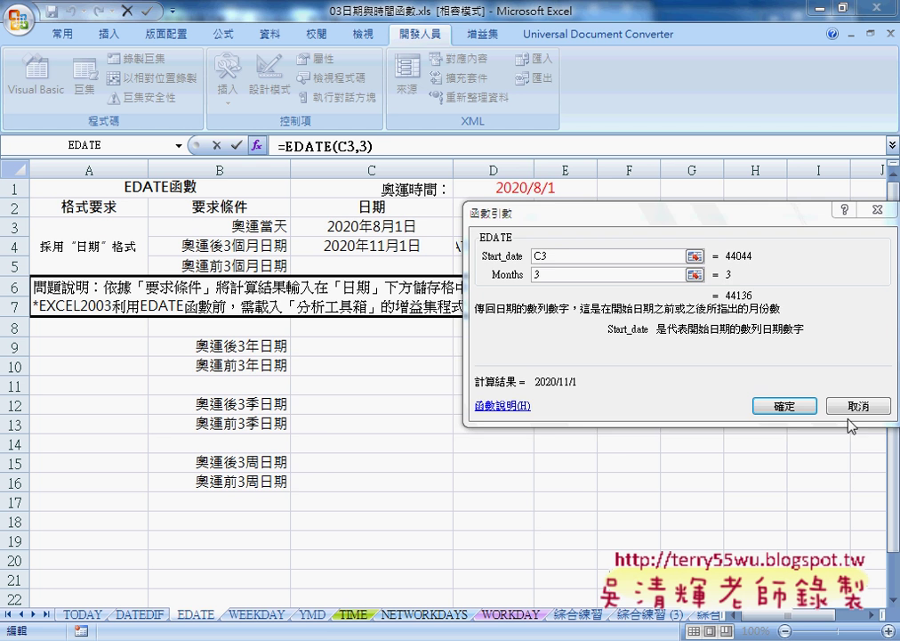
Cancel the dialog unchanged, select the labels in B9:B16, and switch to the browser
left_click(863, 407)
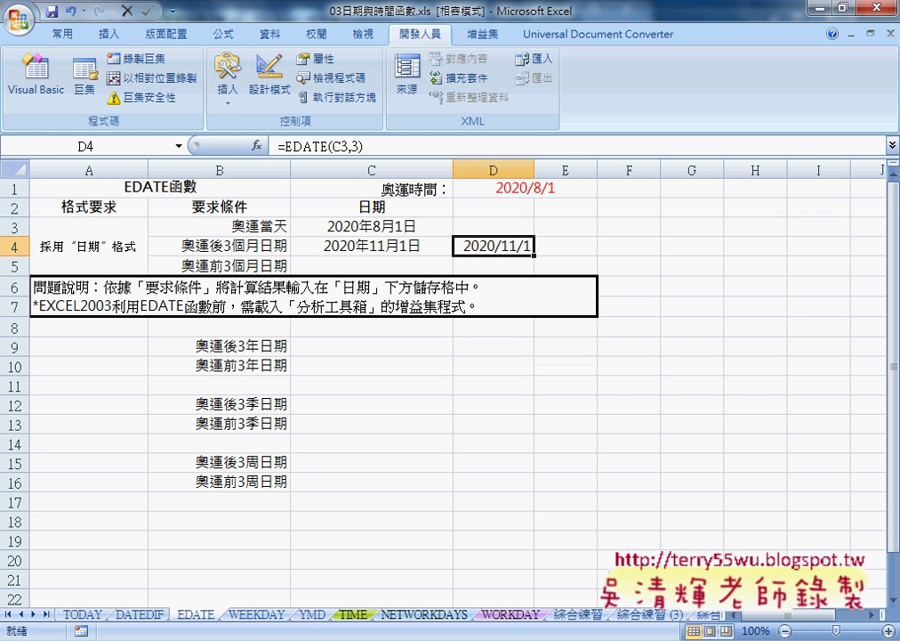
left_click_drag(260, 346, 255, 480)
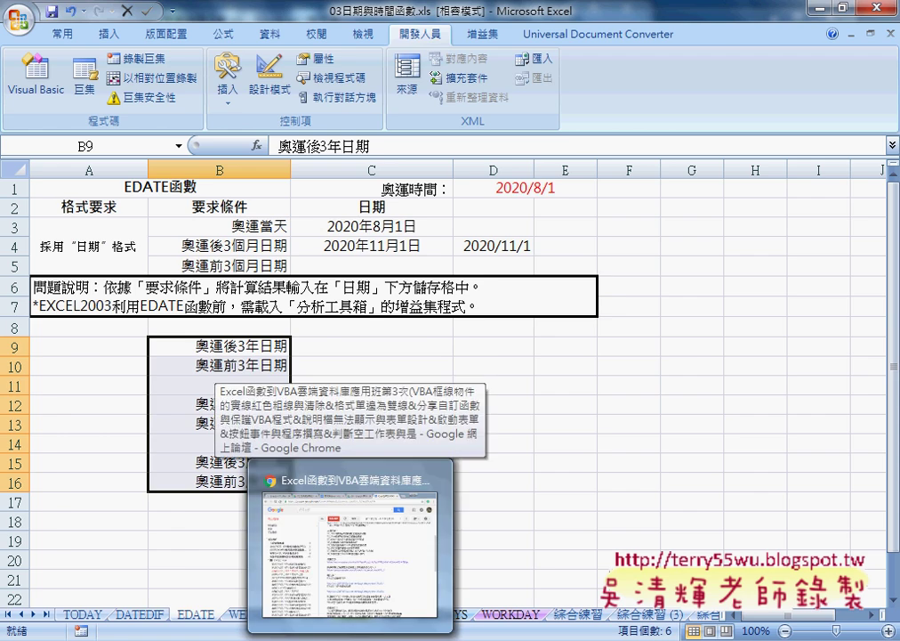
left_click(356, 542)
Scroll 程式碼.docx to the custom-function section and select the three EDate function blocks
left_click(352, 18)
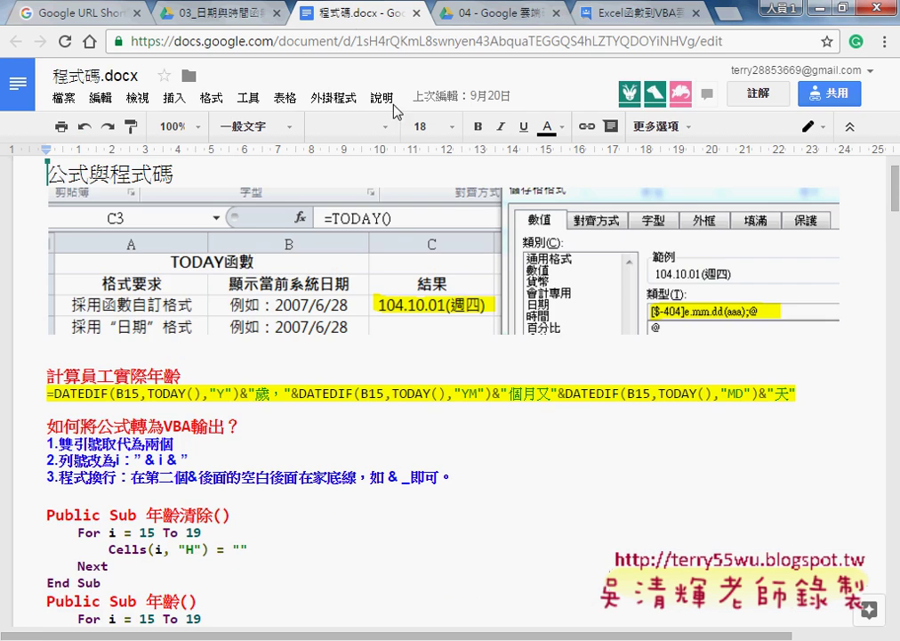
scroll(415, 317, "down", 3)
scroll(415, 316, "down", 1)
scroll(418, 319, "down", 1)
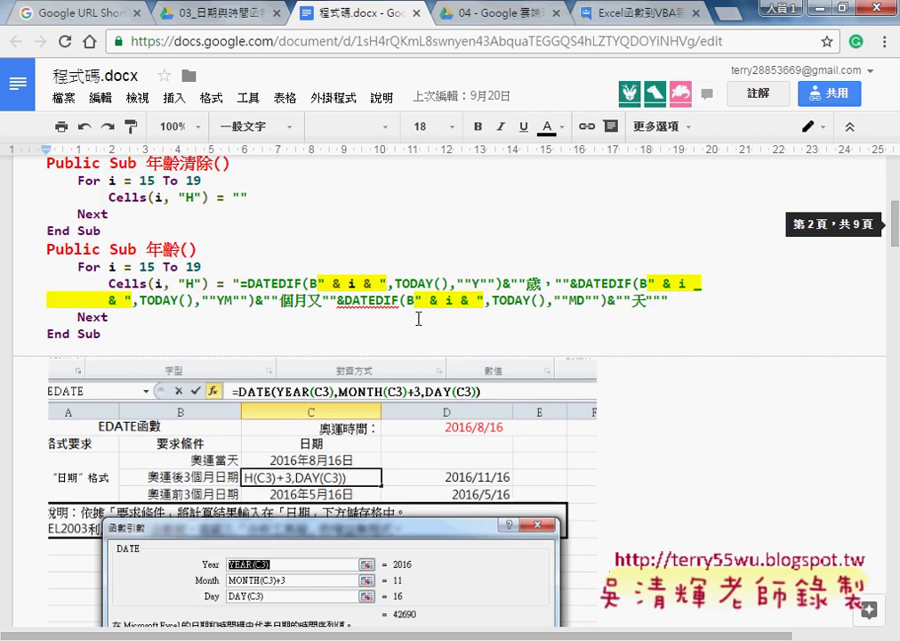
scroll(419, 319, "down", 1)
scroll(417, 317, "down", 5)
scroll(417, 317, "down", 1)
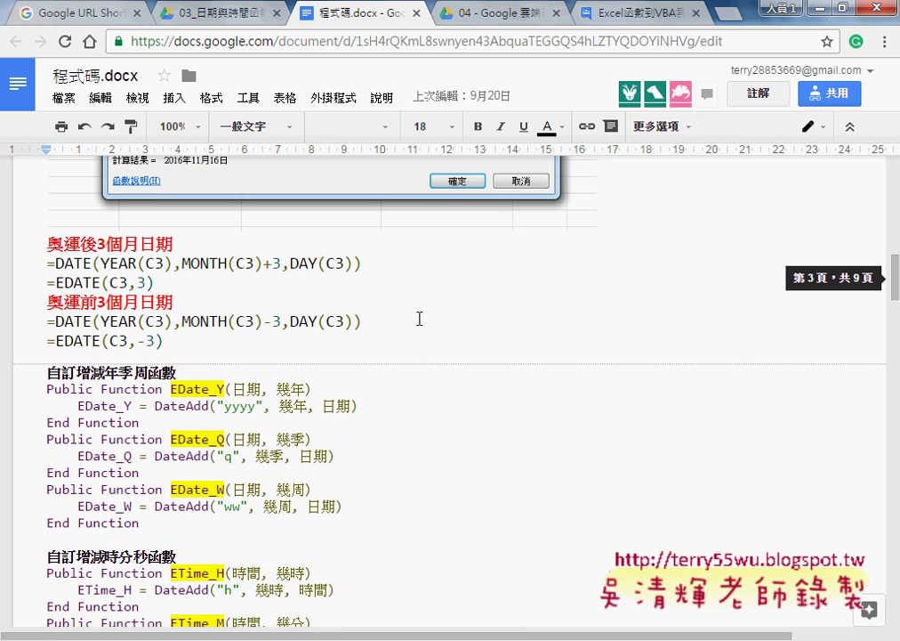
scroll(419, 318, "down", 1)
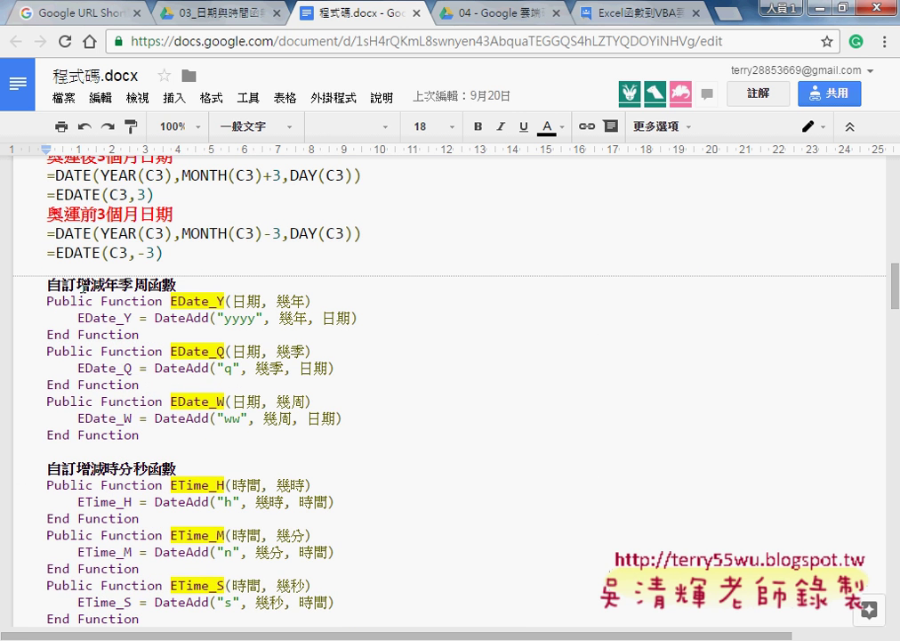
key("Down")
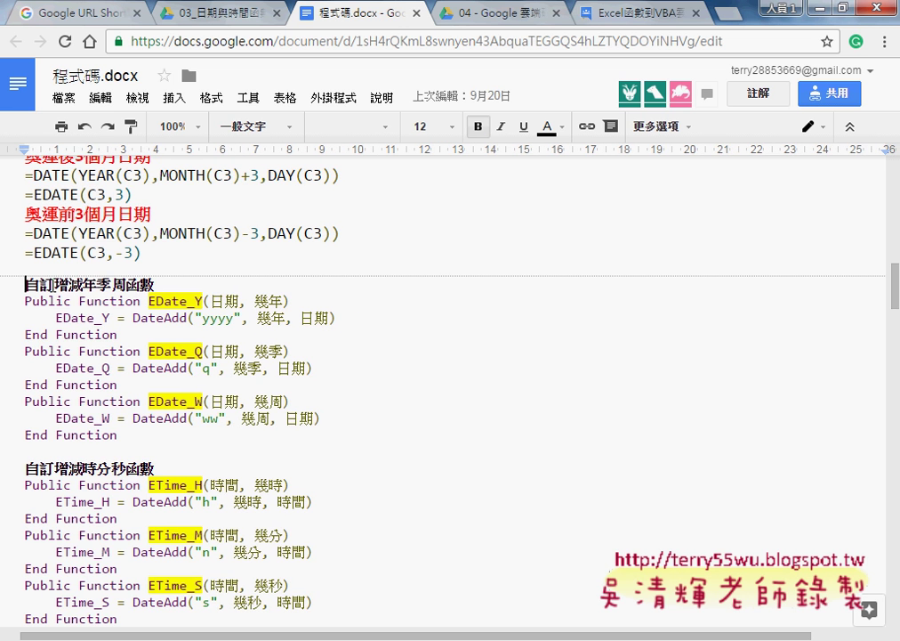
key("Right")
key("Right")
key("Right")
key("Right")
key("Right")
key("Right")
left_click_drag(119, 435, 15, 302)
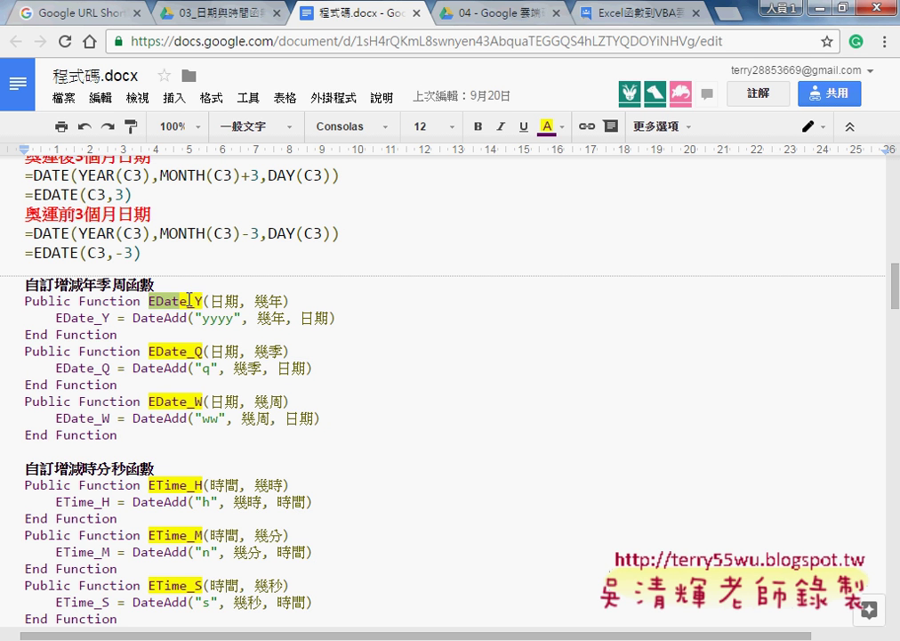
Highlight the EDate_Q and EDate_W names and DateAdd, then reselect the code through End Function
left_click(151, 351)
left_click_drag(148, 350, 202, 351)
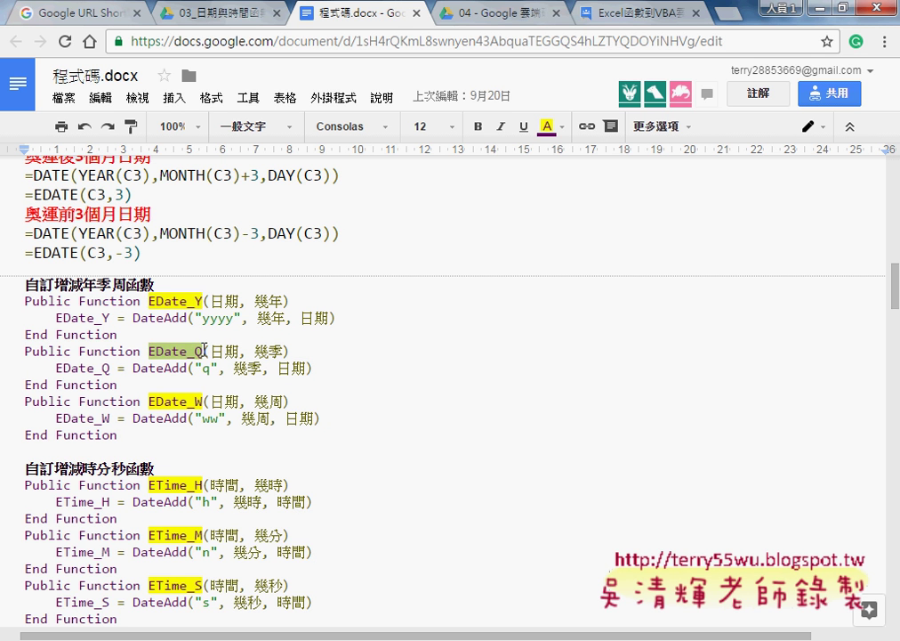
left_click_drag(149, 402, 204, 402)
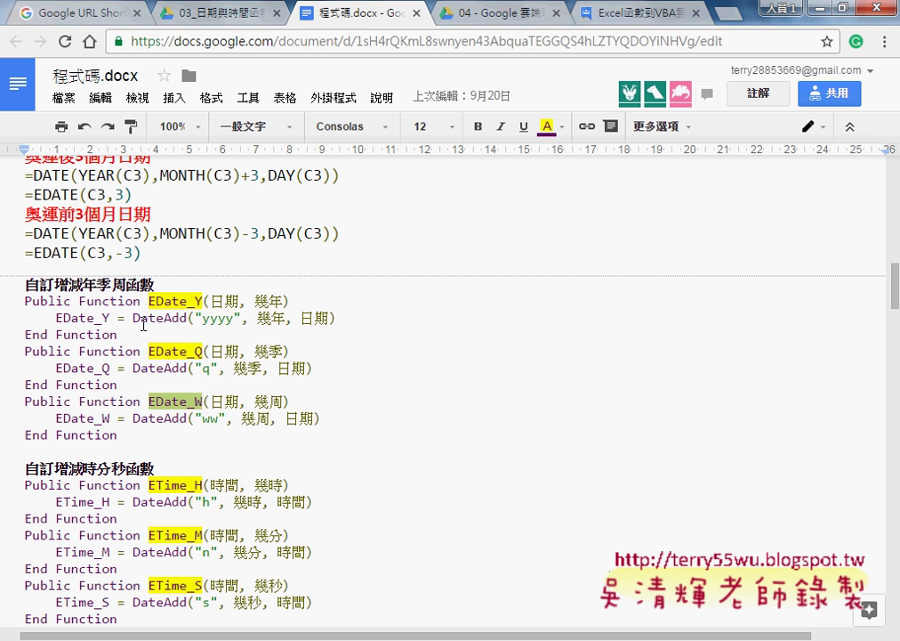
double_click(181, 318)
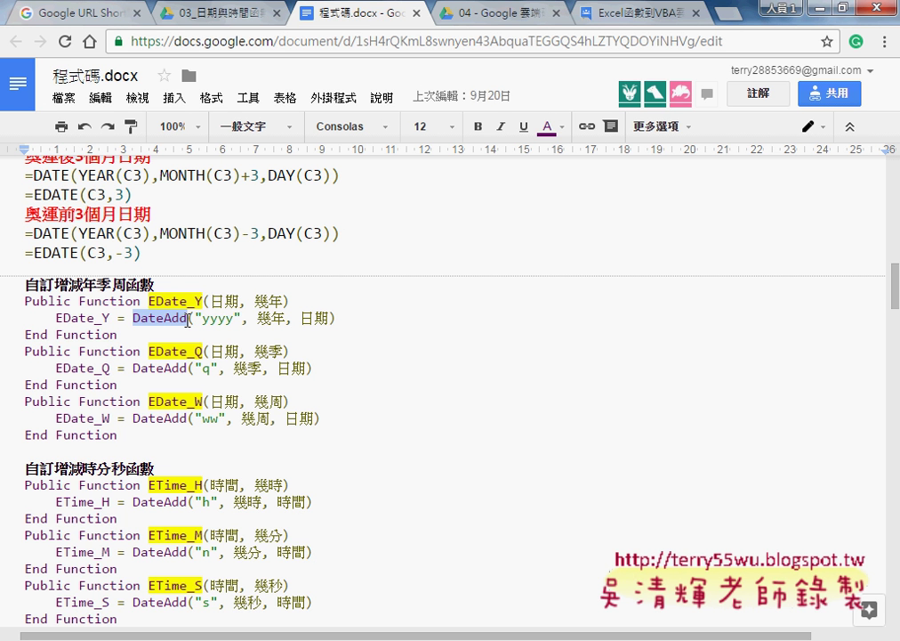
left_click_drag(120, 434, 2, 304)
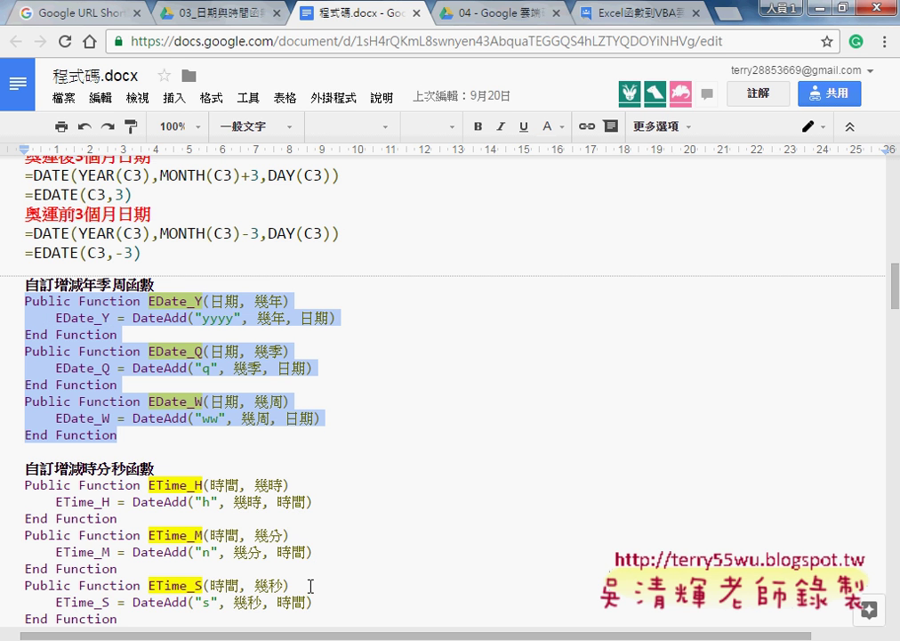
Compare with the EDate_Y, EDate_Q and EDate_W functions in the Visual Basic editor, then minimize it
left_click(458, 640)
left_click(552, 552)
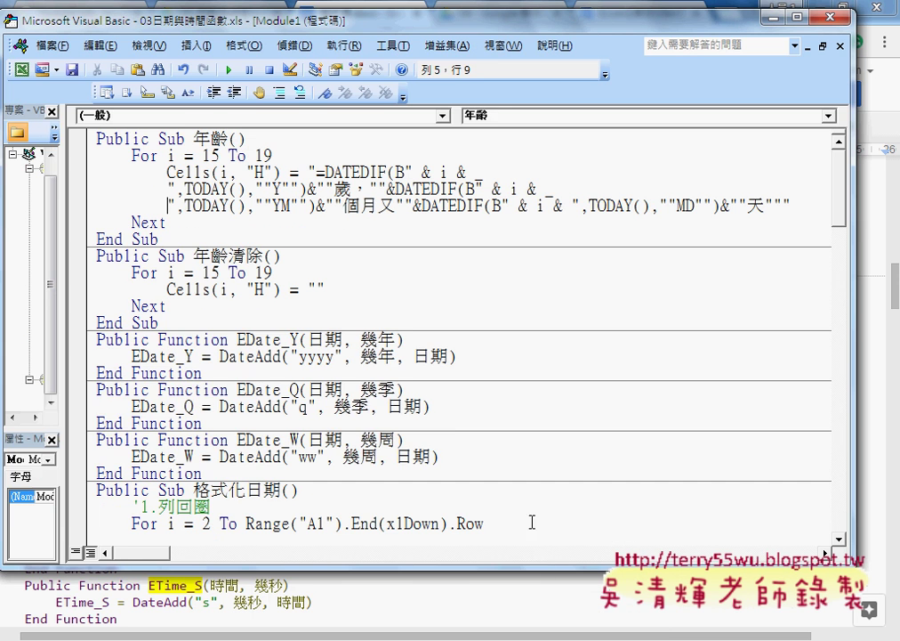
left_click_drag(239, 475, 93, 339)
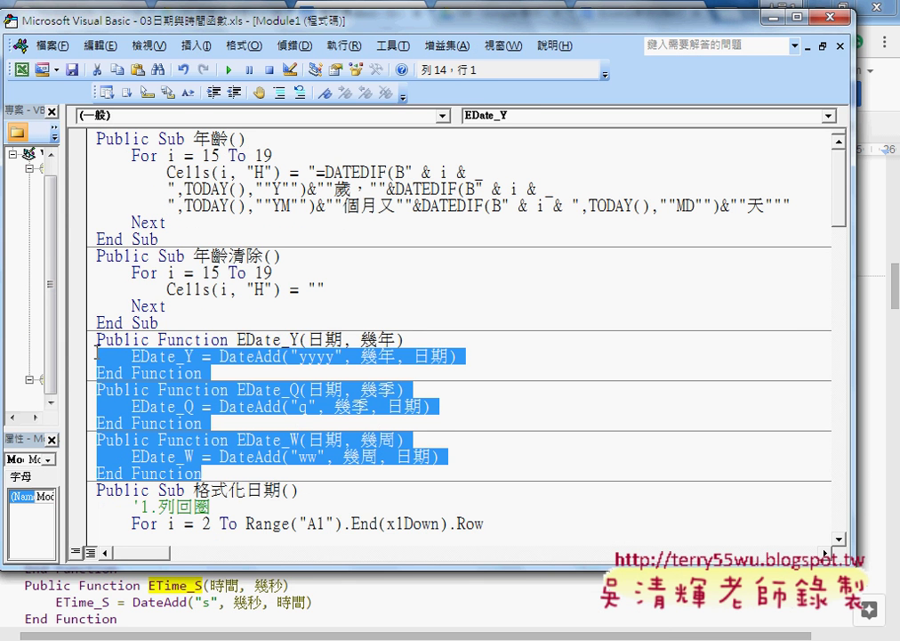
left_click(771, 20)
Enter =EDate_Y(C3,3) in C9 from the user-defined functions, giving 2023/8/1
left_click(645, 13)
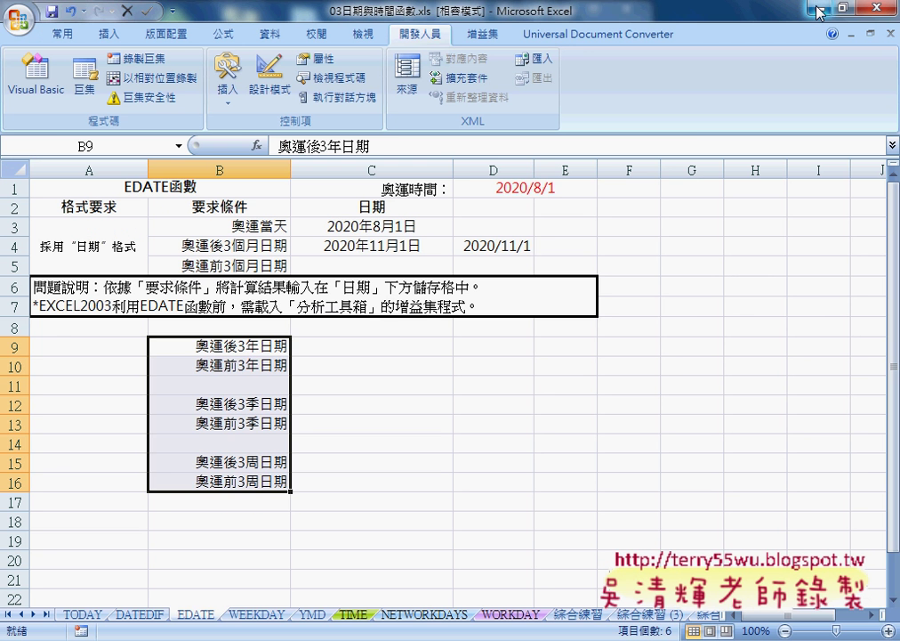
left_click(368, 346)
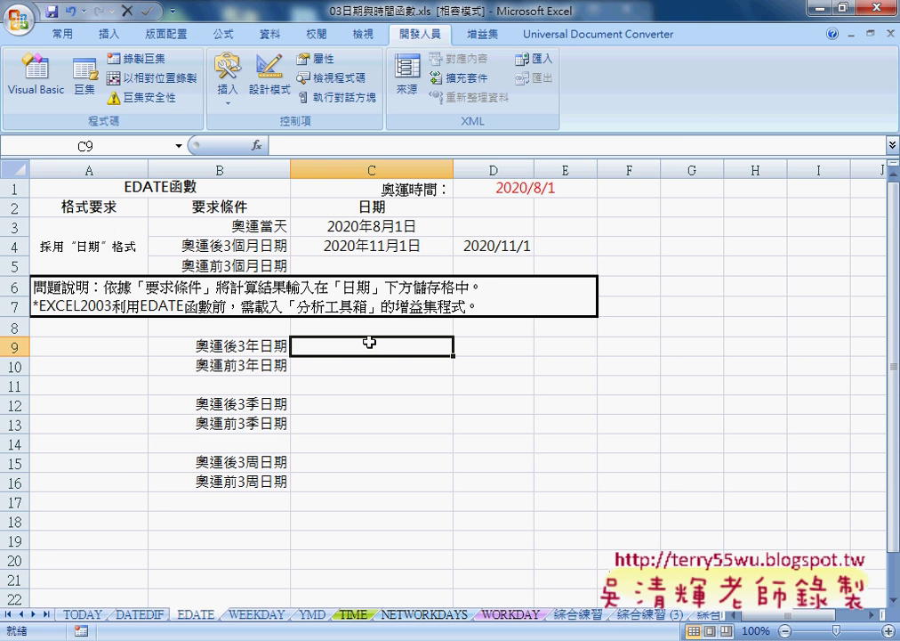
left_click(257, 145)
left_click(658, 246)
left_click(663, 329)
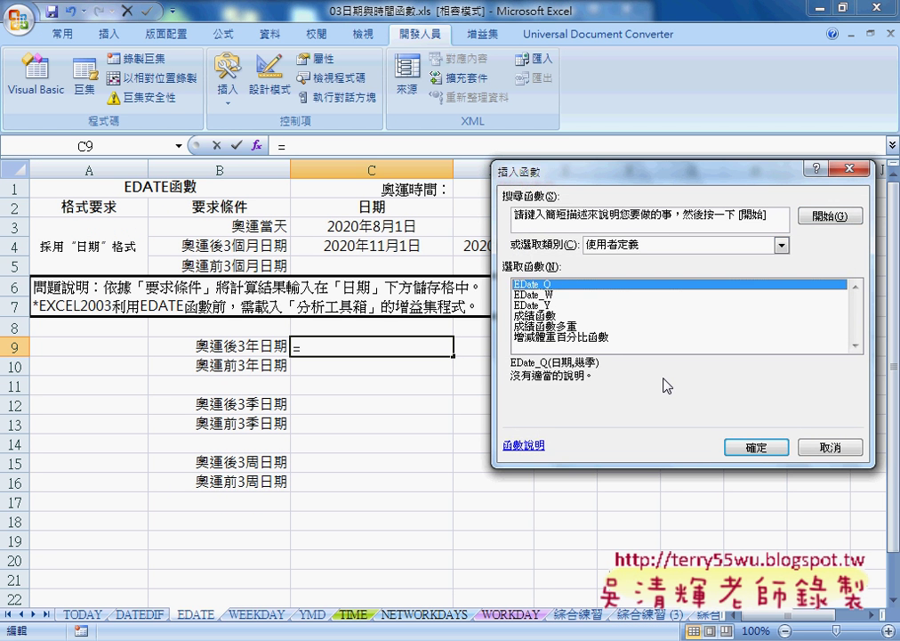
left_click(538, 305)
left_click(762, 450)
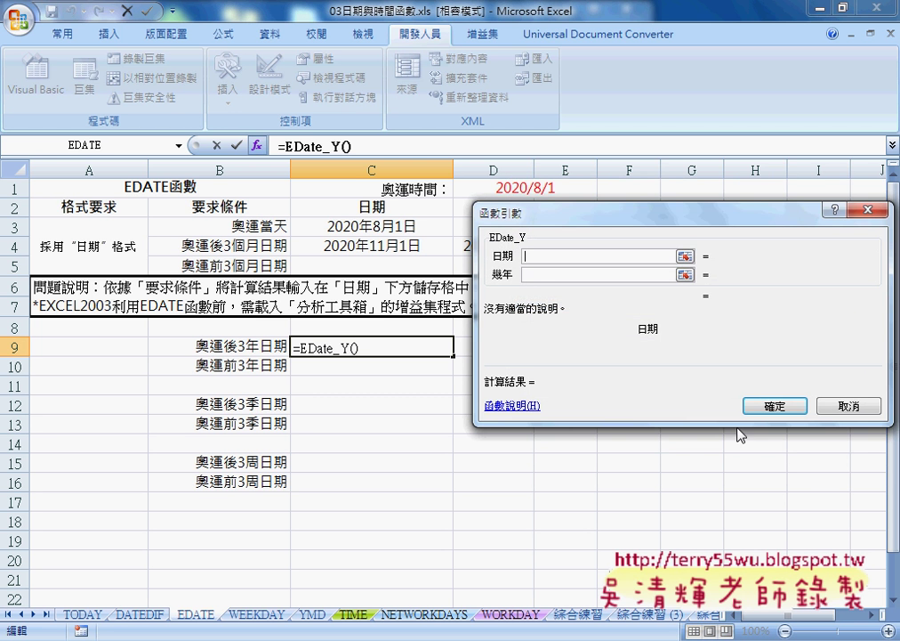
left_click(407, 227)
left_click(538, 274)
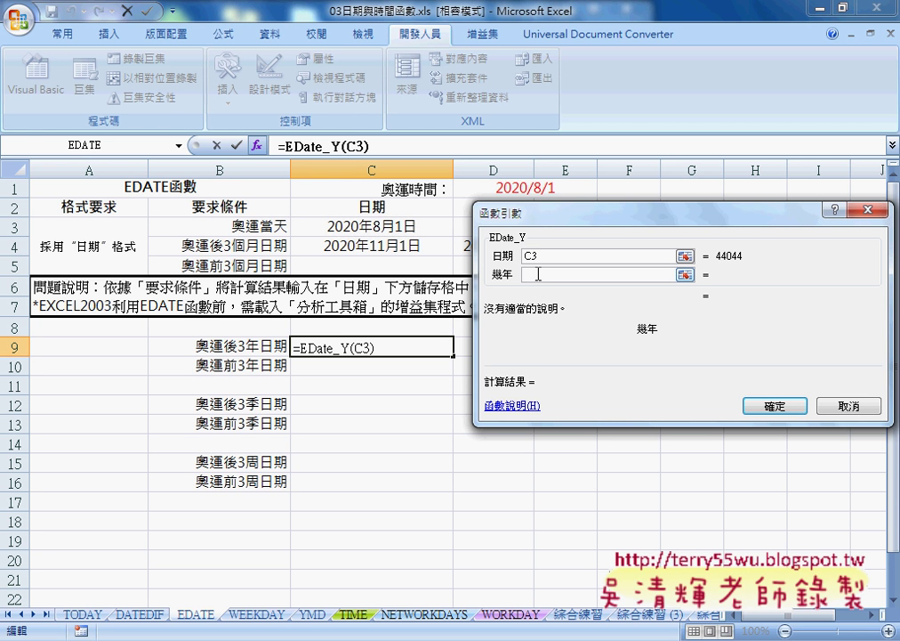
type("3")
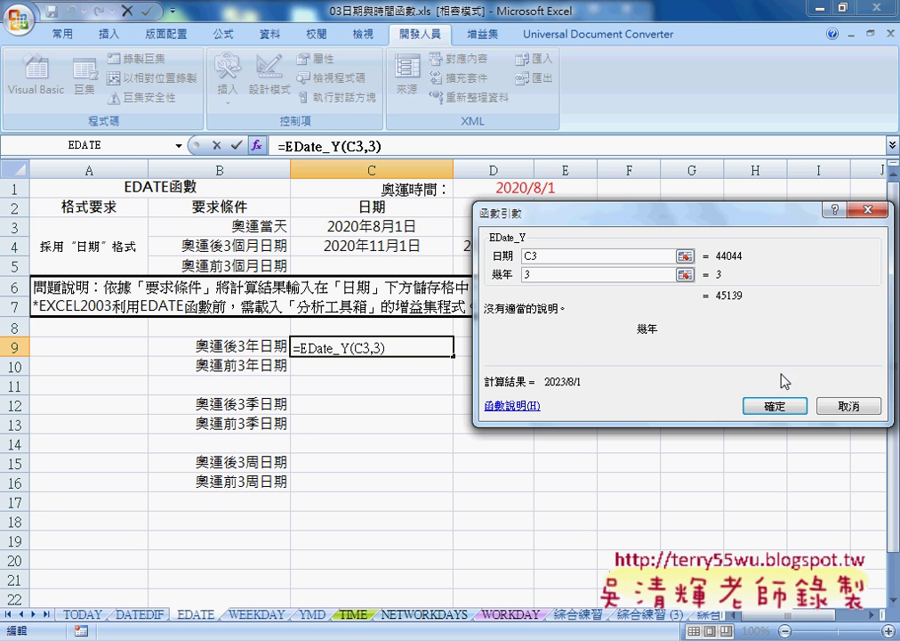
left_click(774, 406)
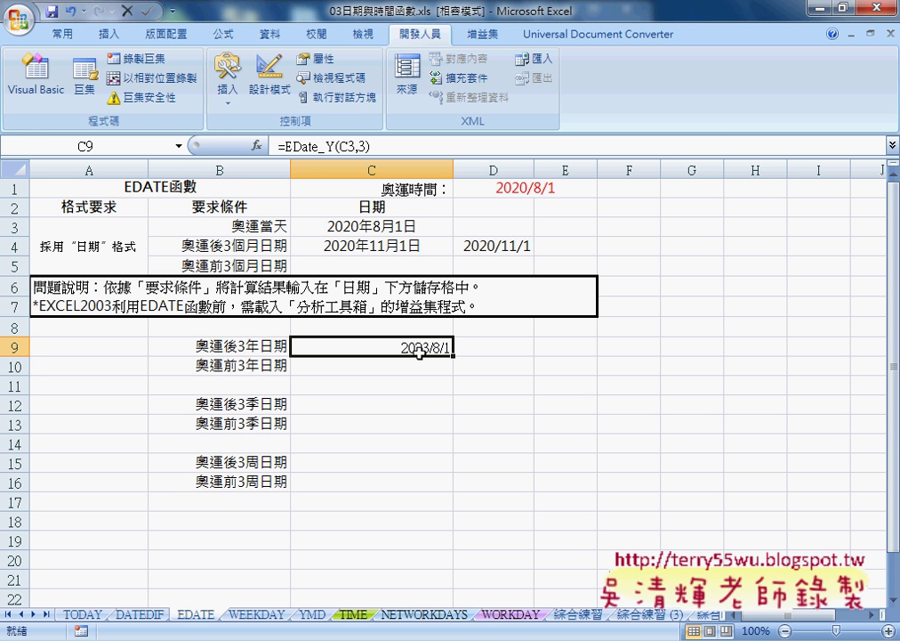
left_click(406, 405)
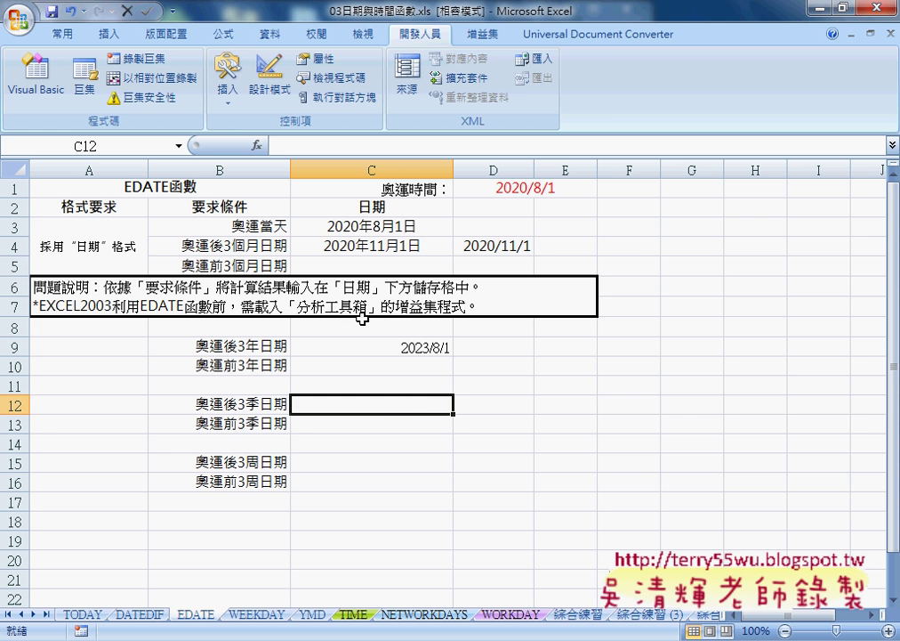
Enter =EDate_Q(C3,3) in C12 with date C3 and 3 quarters, showing 2021/5/1
left_click(257, 146)
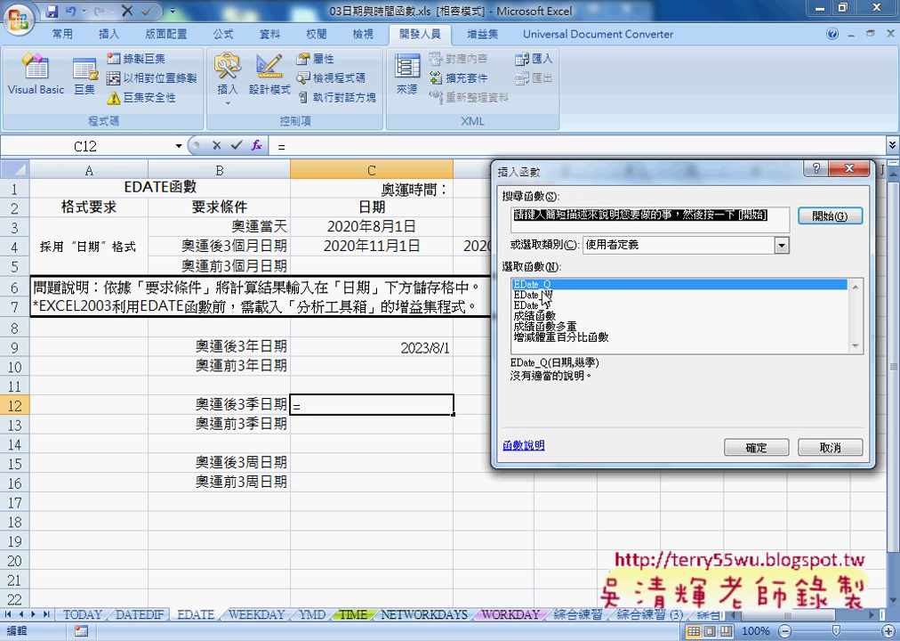
left_click(744, 443)
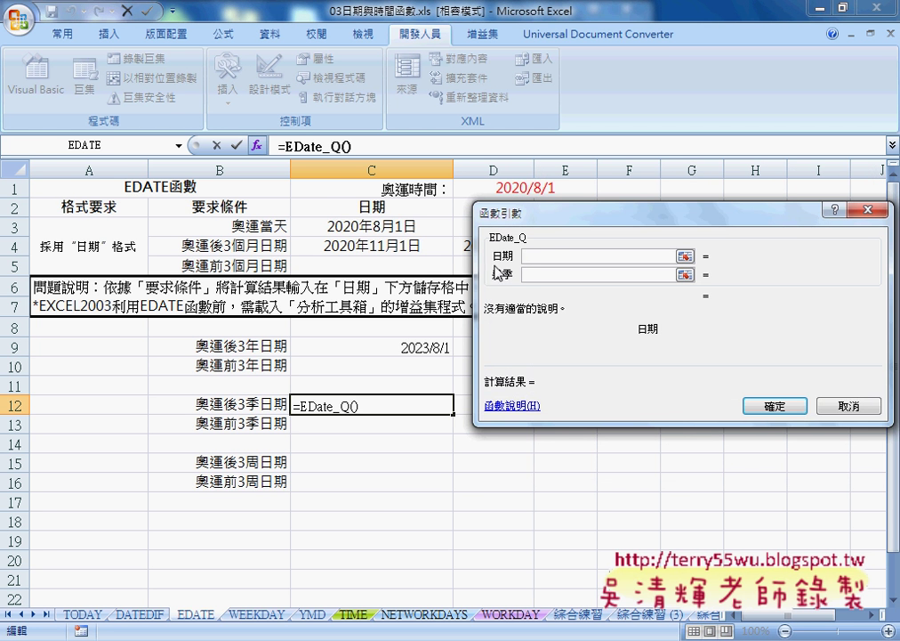
left_click(374, 226)
left_click(540, 276)
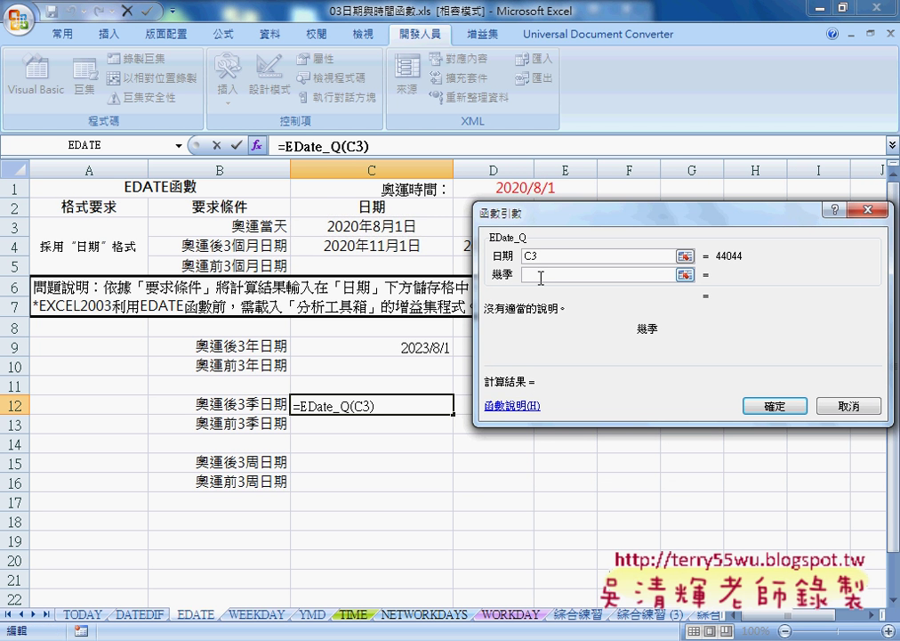
type("3")
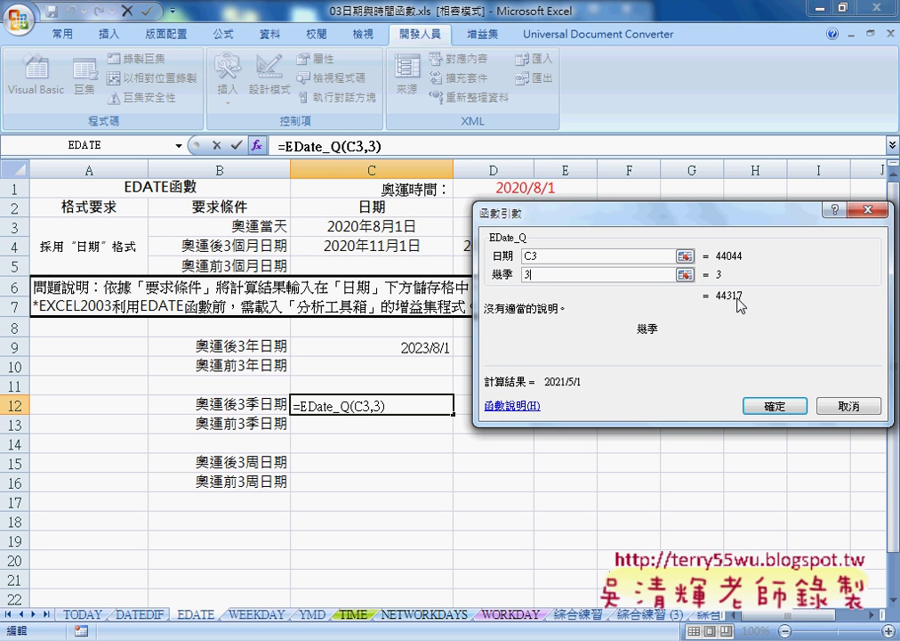
left_click(786, 407)
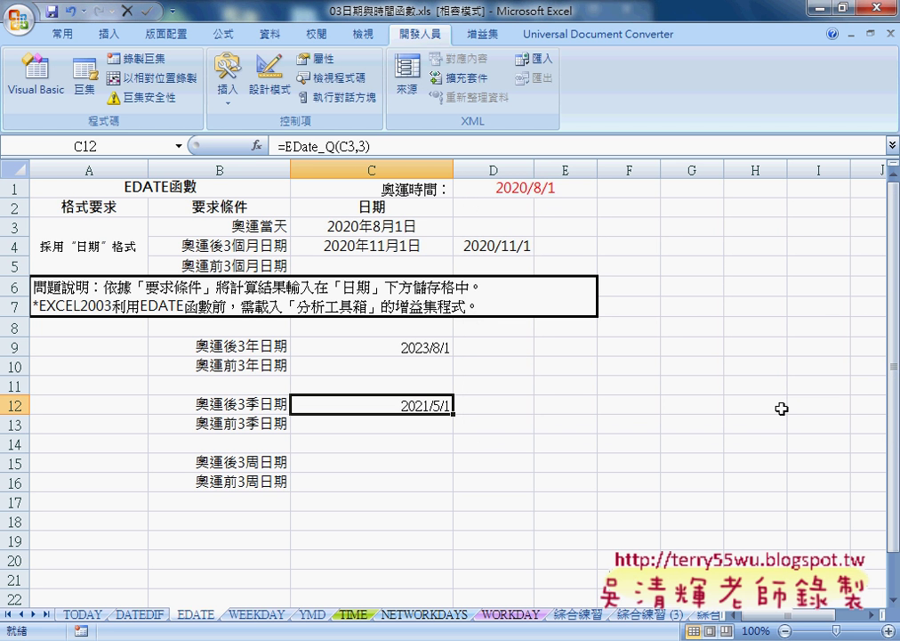
Enter =EDate_W(C3,3) in C15 with date C3 and 3 weeks, showing 2020/8/22
left_click(422, 463)
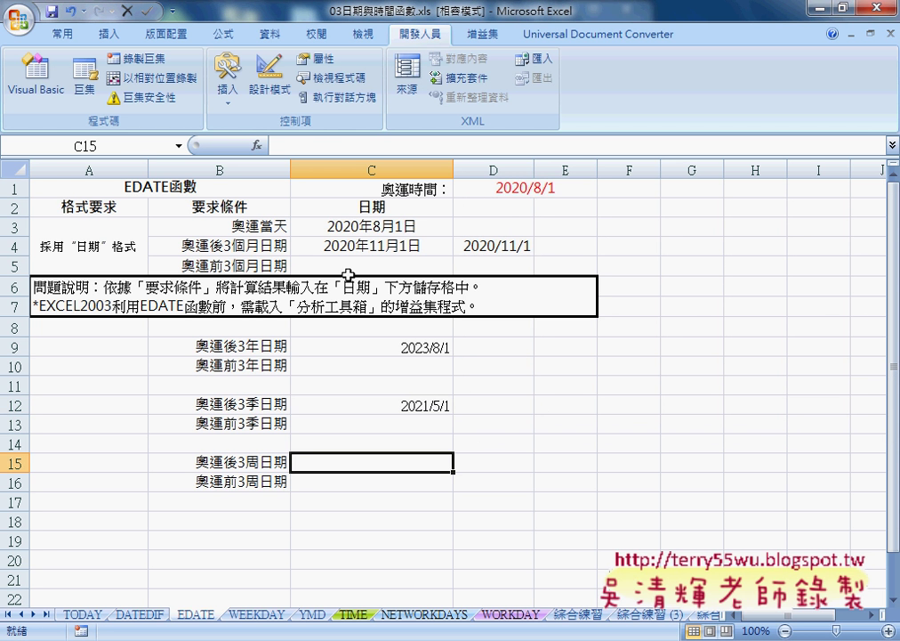
left_click(256, 144)
left_click(545, 294)
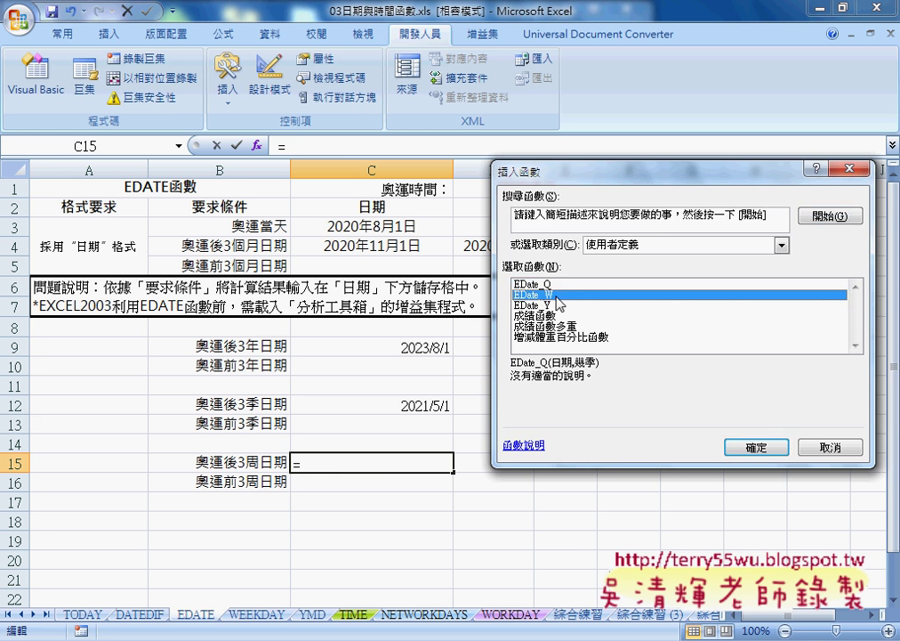
left_click(755, 446)
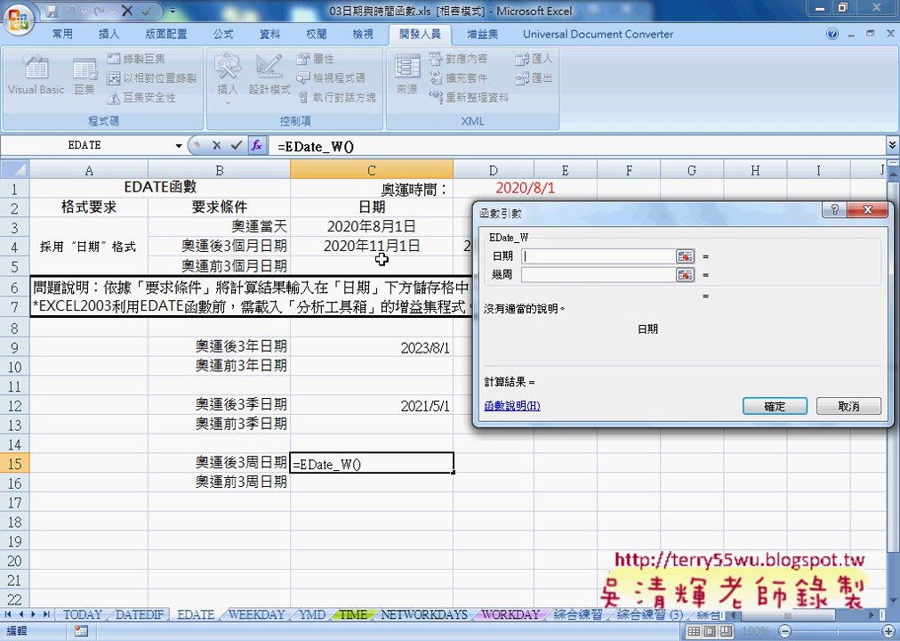
left_click(378, 226)
left_click(547, 275)
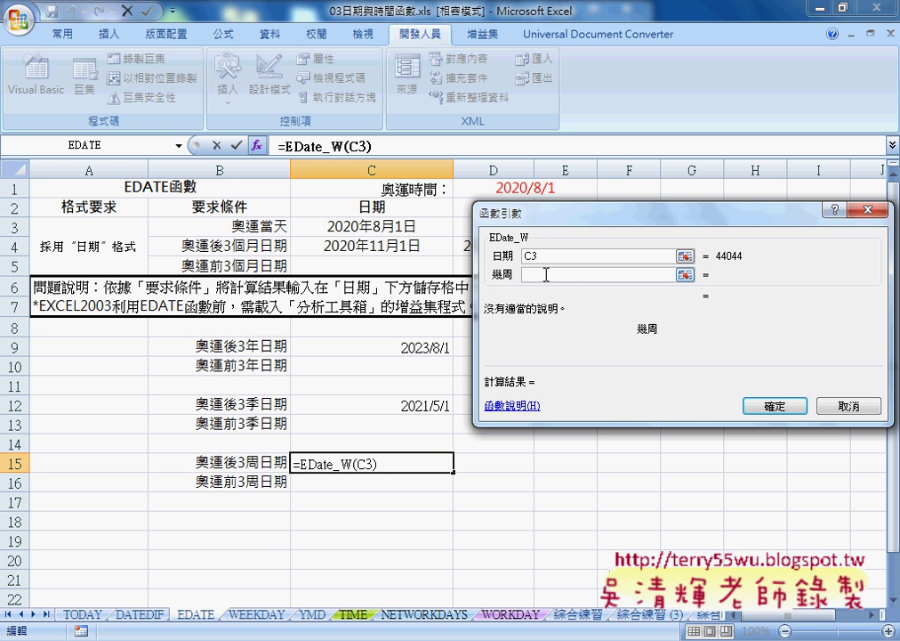
type("3")
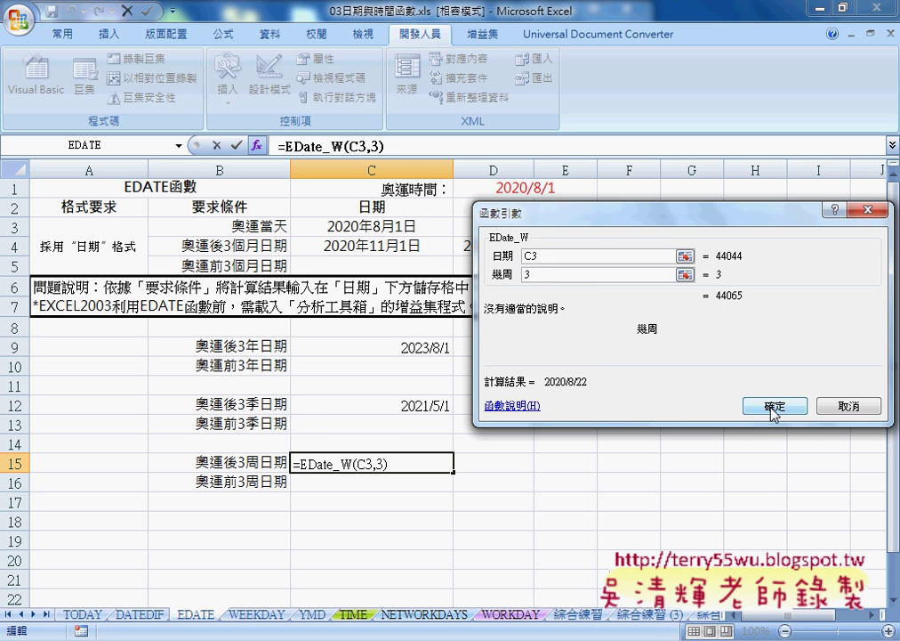
left_click(774, 407)
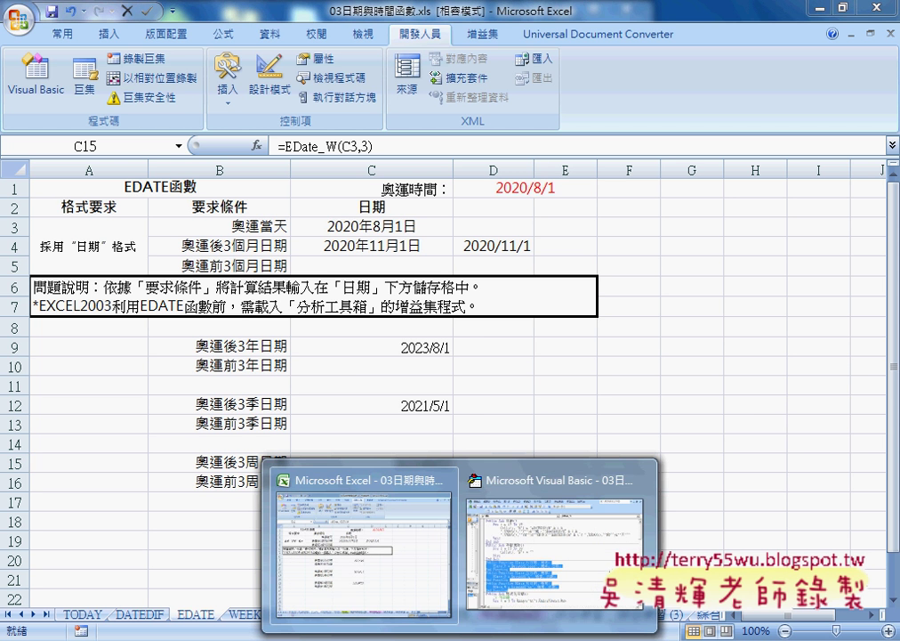
In 程式碼.docx, scroll down to the custom ETime code and highlight the ETime_H function name
left_click(415, 586)
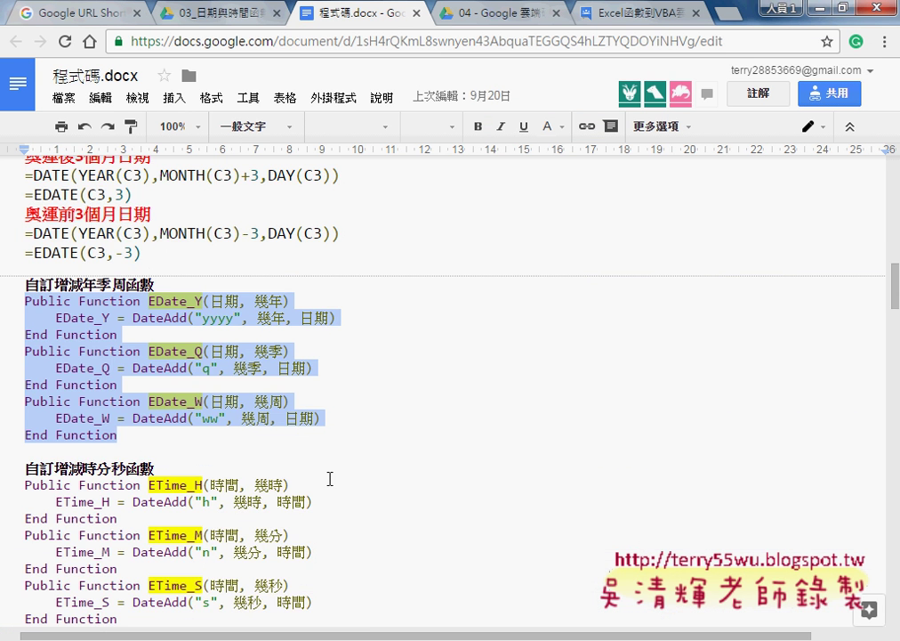
scroll(338, 488, "down", 3)
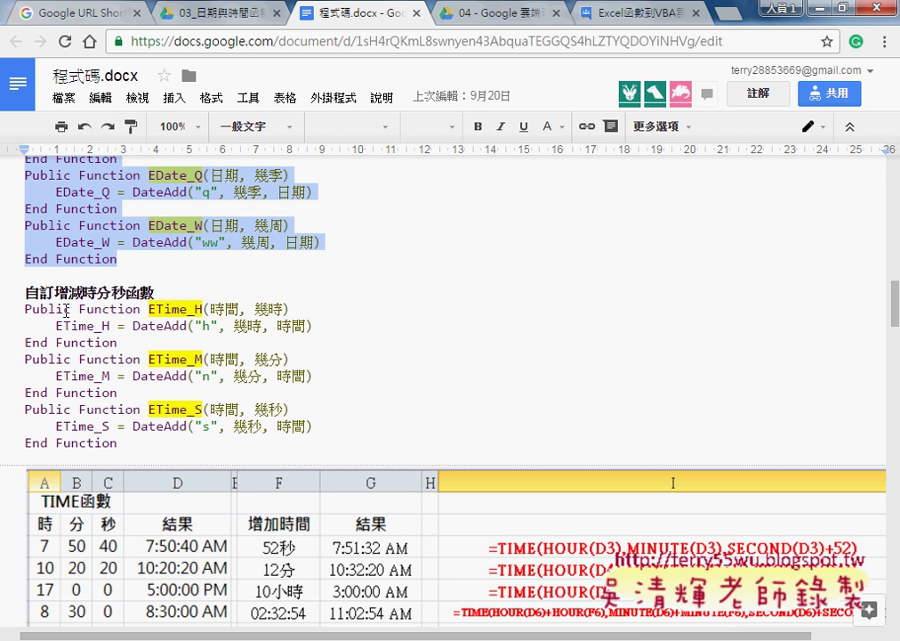
left_click(164, 326)
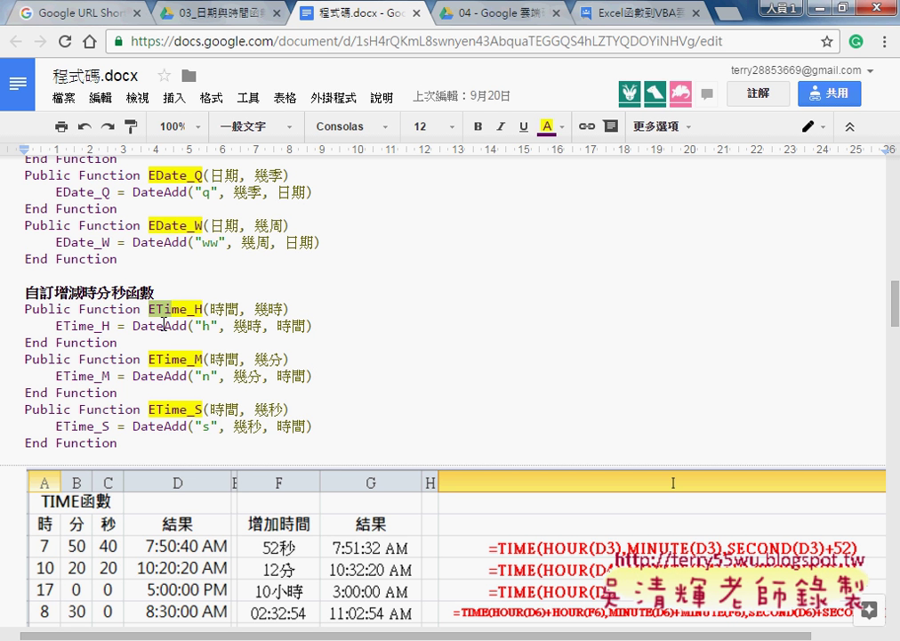
left_click_drag(149, 310, 186, 309)
left_click(226, 311)
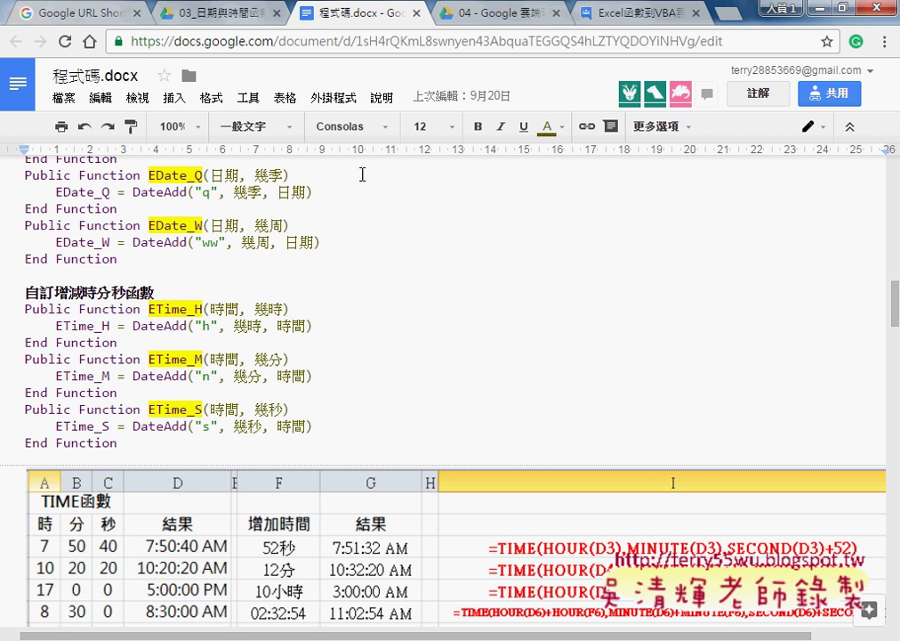
On the TIME sheet, fill I2:I10 with a 0 to 1 series in 0.125 steps
left_click(817, 11)
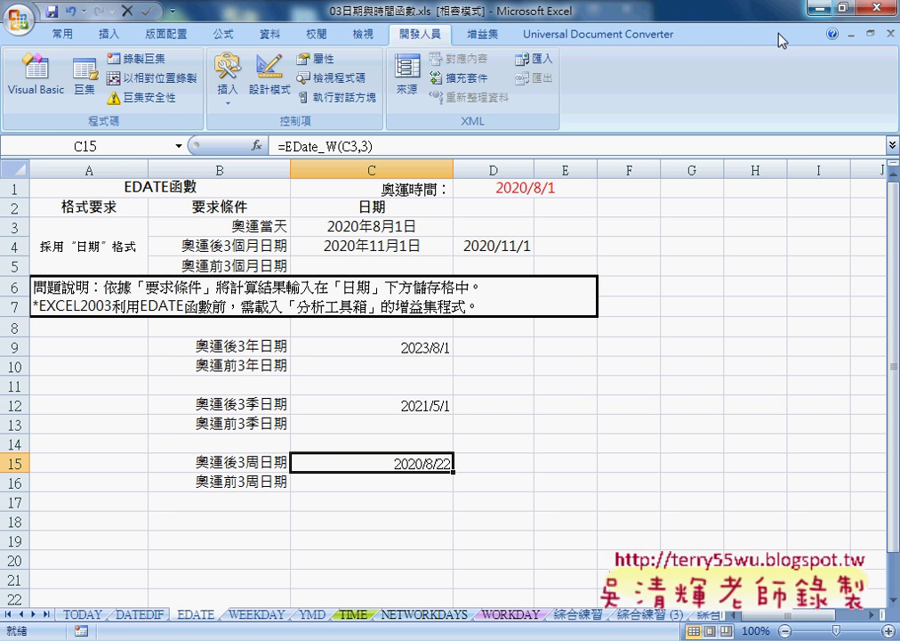
left_click(353, 614)
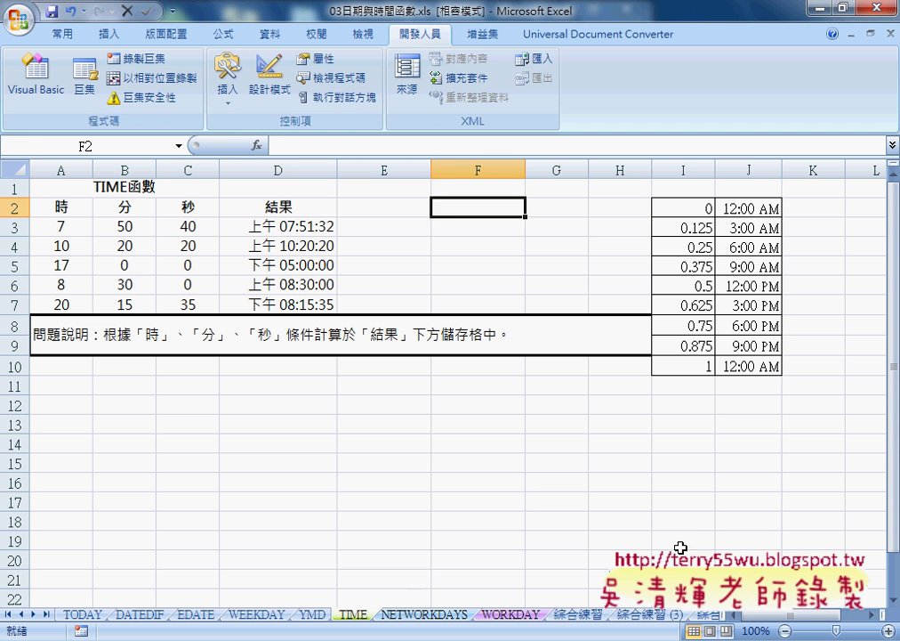
left_click(705, 535)
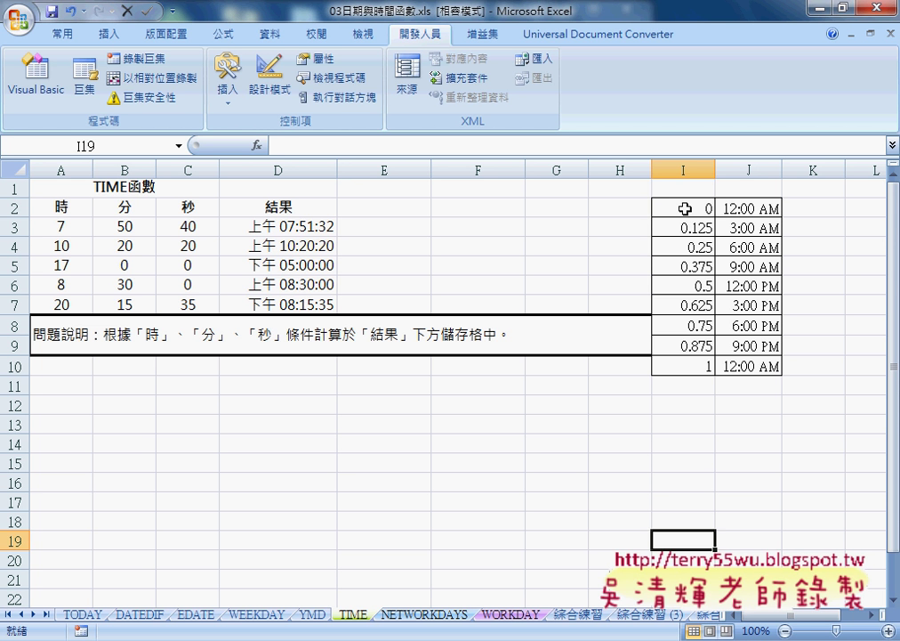
left_click(685, 208)
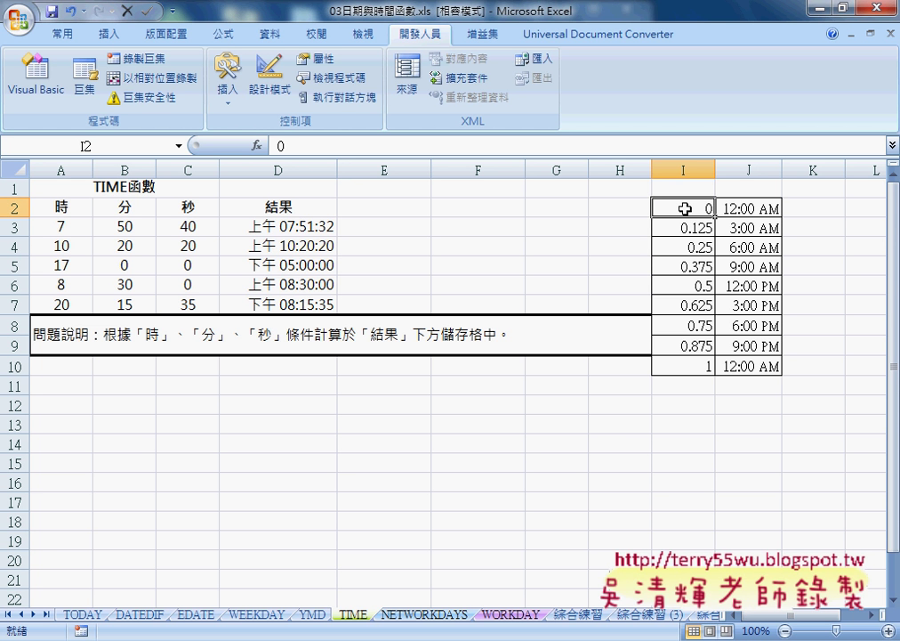
left_click(691, 229)
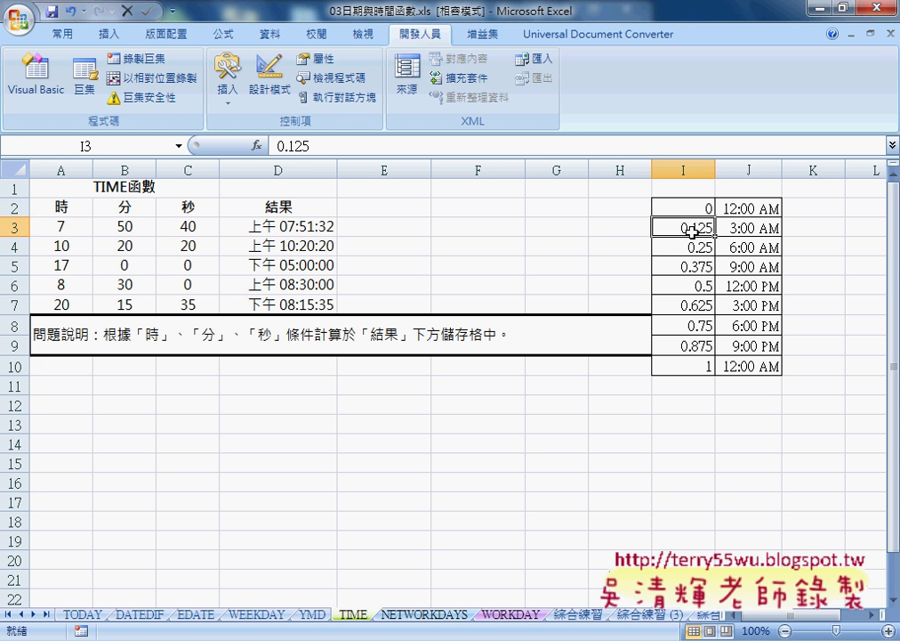
left_click(693, 211)
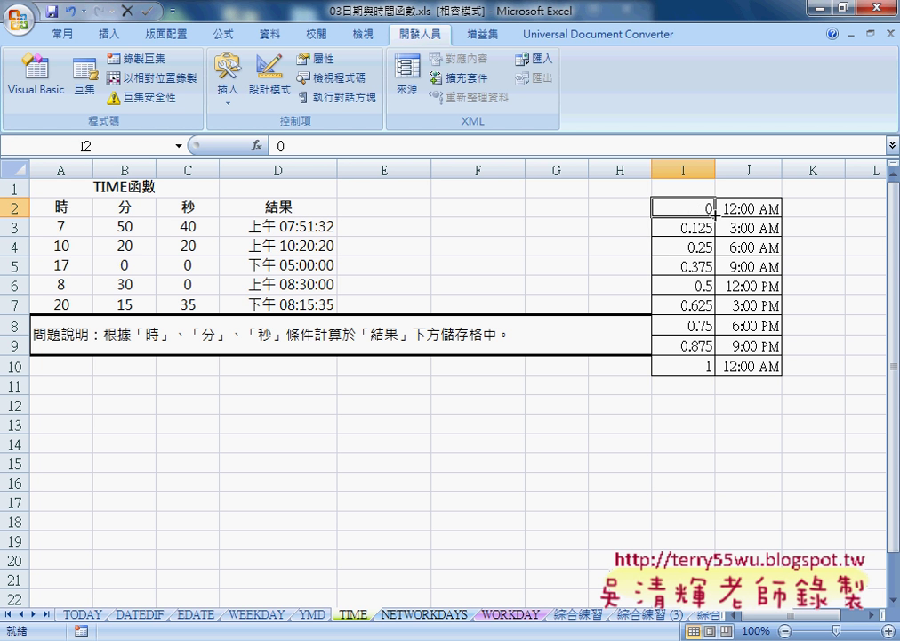
left_click_drag(693, 211, 717, 374)
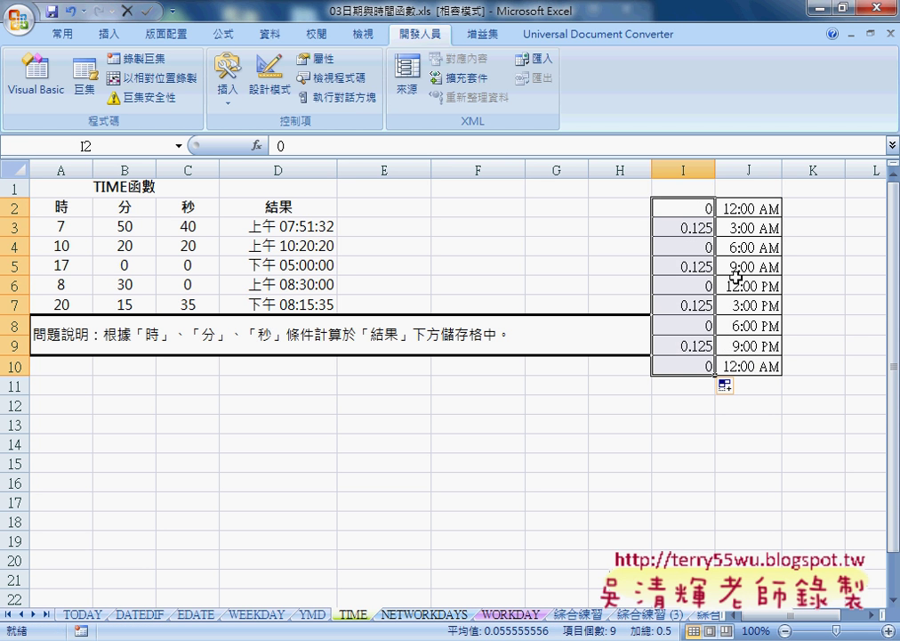
key("ctrl+z")
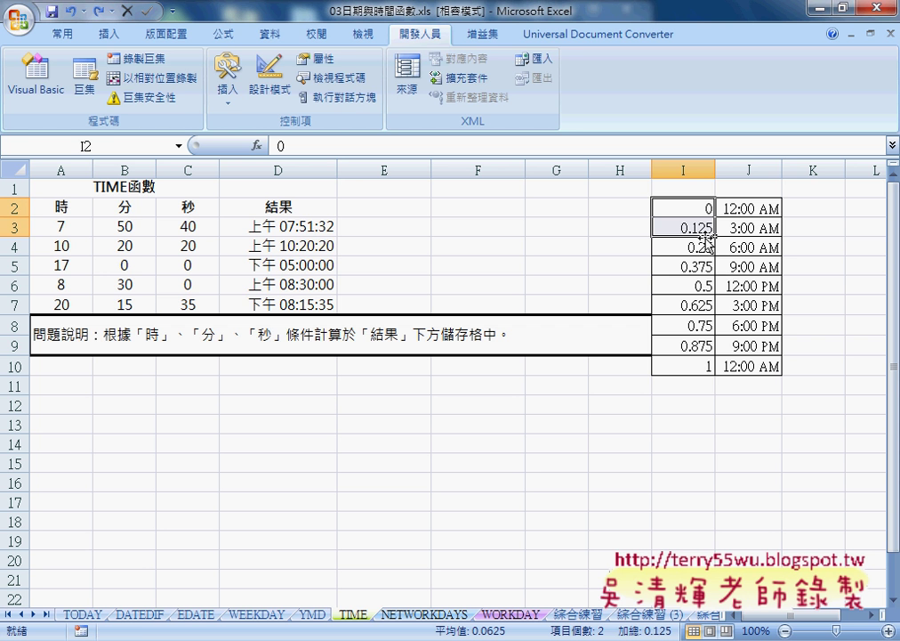
left_click_drag(714, 237, 709, 377)
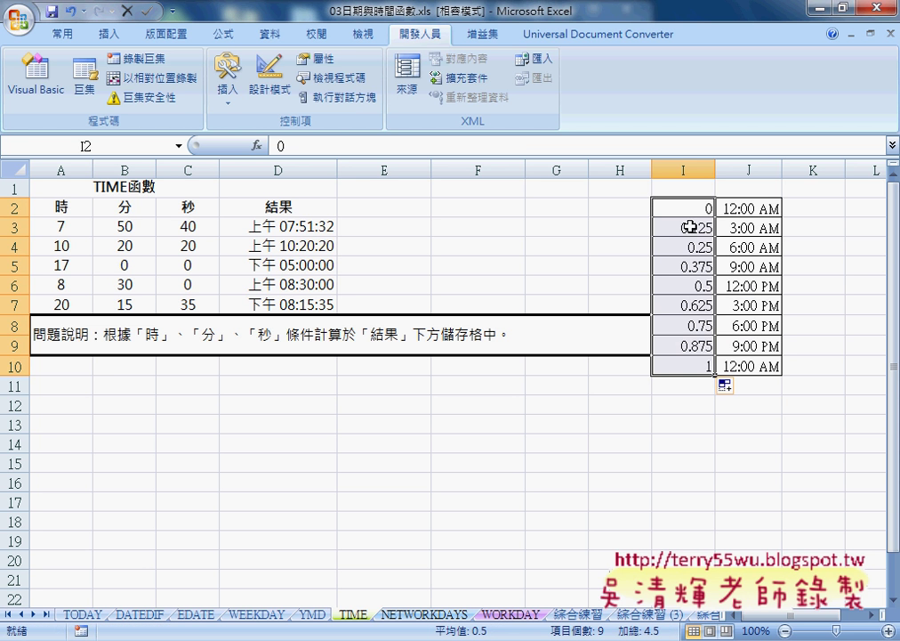
Copy I2:I10 and paste the serial values over the times in J2:J10
key("ctrl+c")
left_click(762, 208)
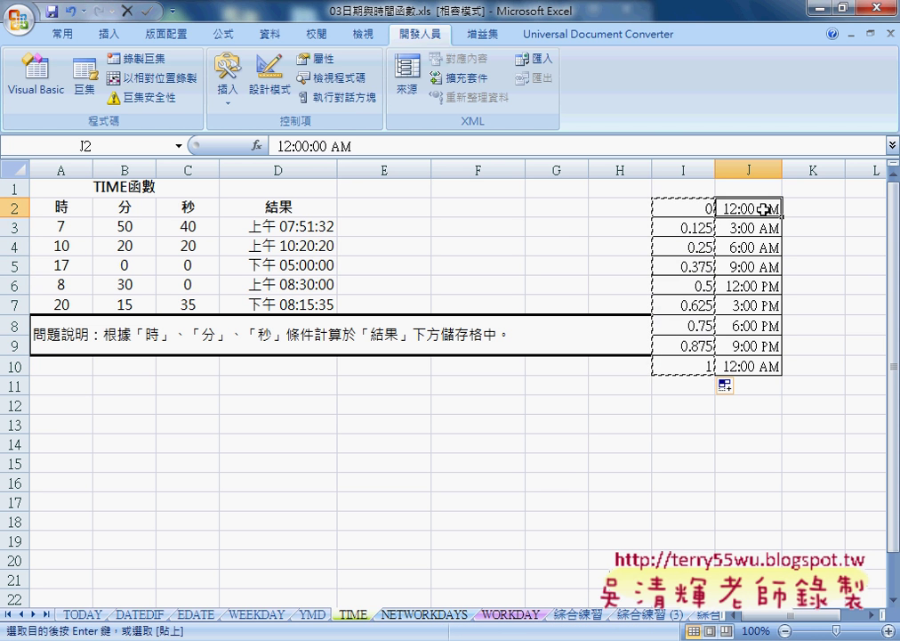
key("ctrl+v")
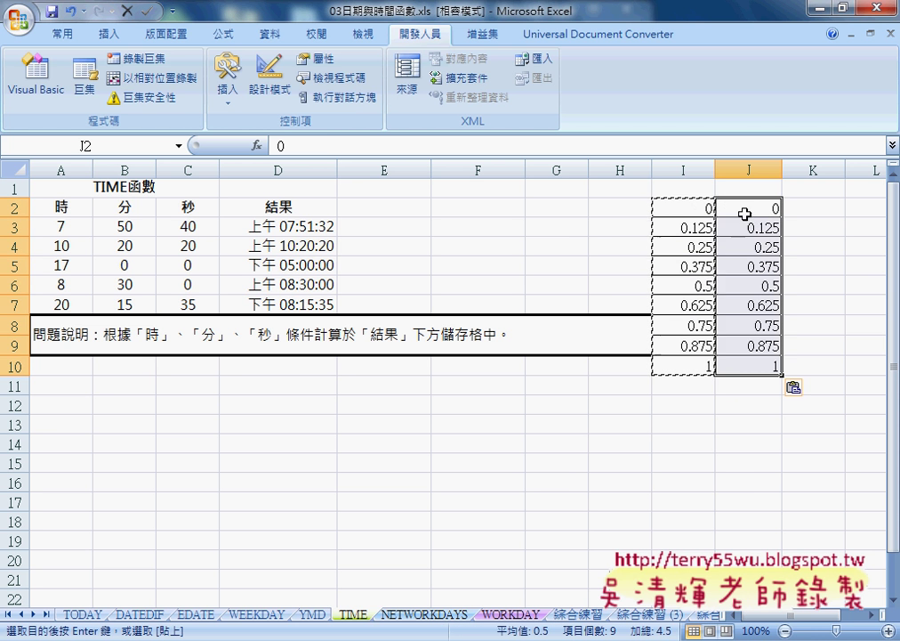
Apply the Time category's 1:30 PM format to J2:J10 so the serial values show as clock times
right_click(750, 212)
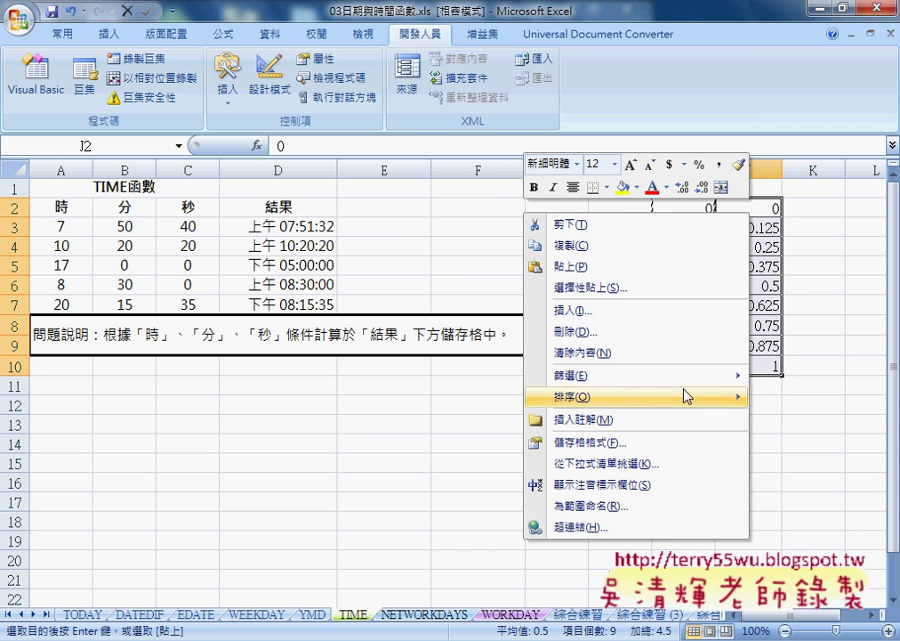
left_click(679, 442)
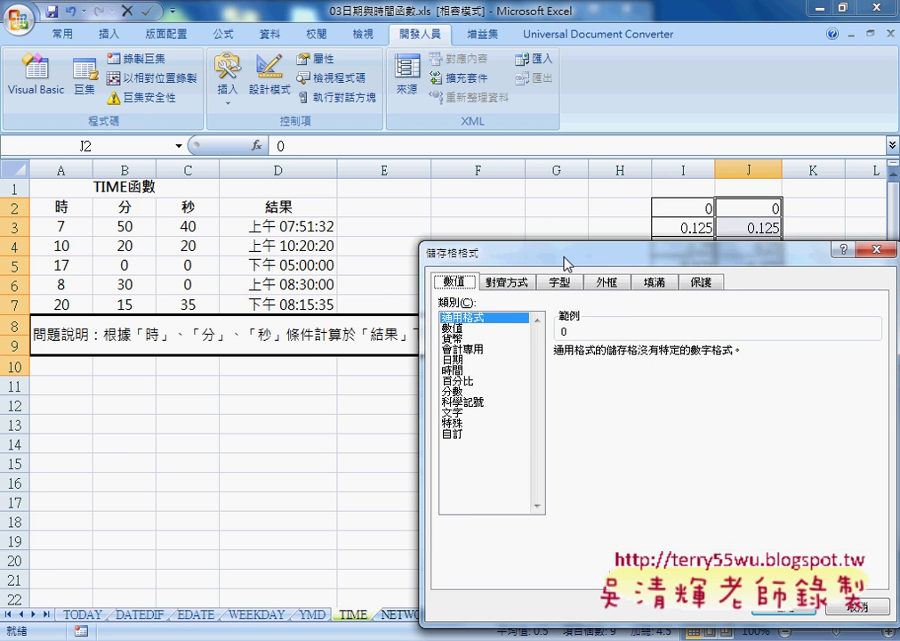
mouse_move(568, 259)
left_mouse_down()
mouse_move(488, 222)
mouse_move(281, 198)
left_mouse_up()
left_click(187, 309)
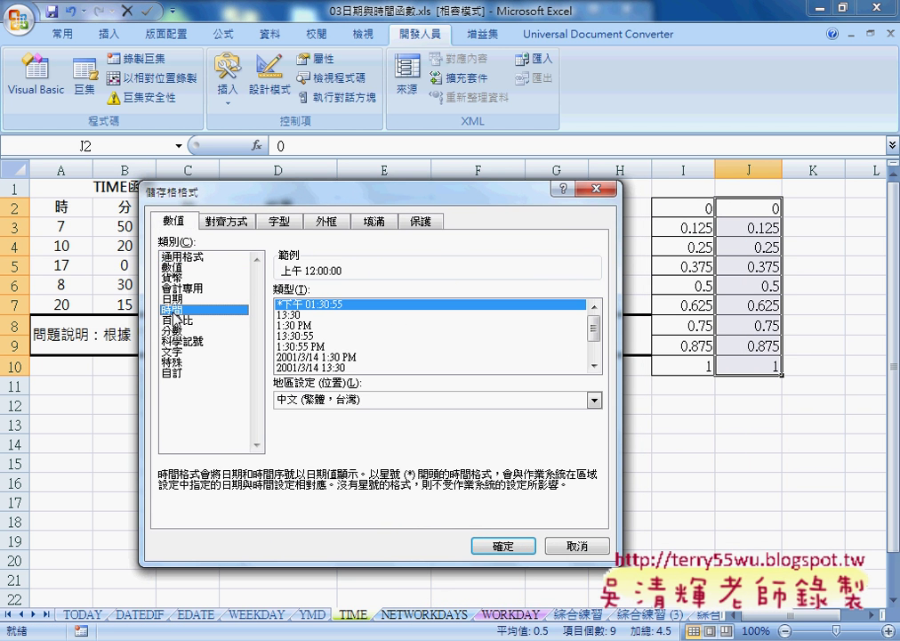
left_click(305, 325)
left_click(513, 550)
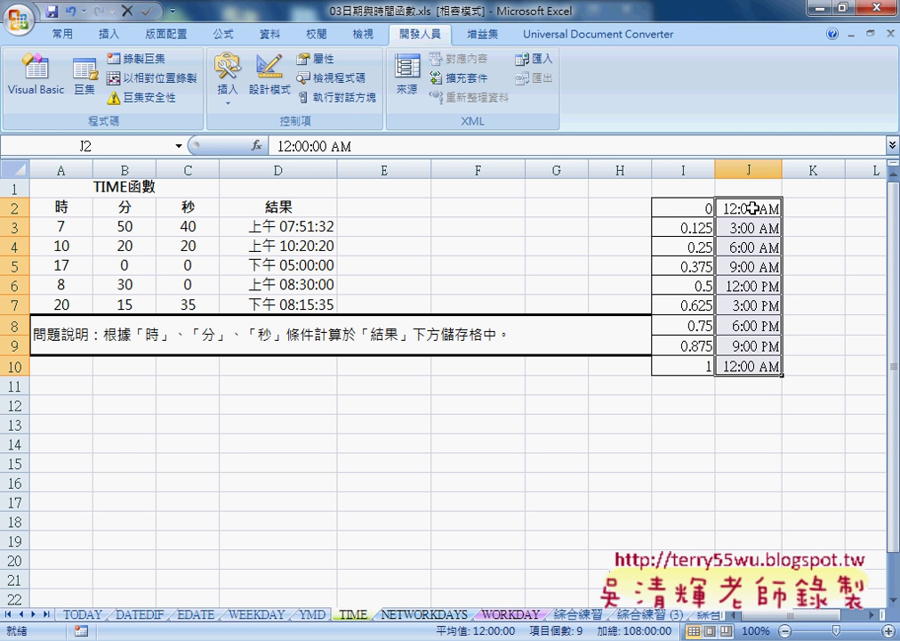
In the code notes, underline TIME and the added 52 seconds in the first formula
key("alt+Tab")
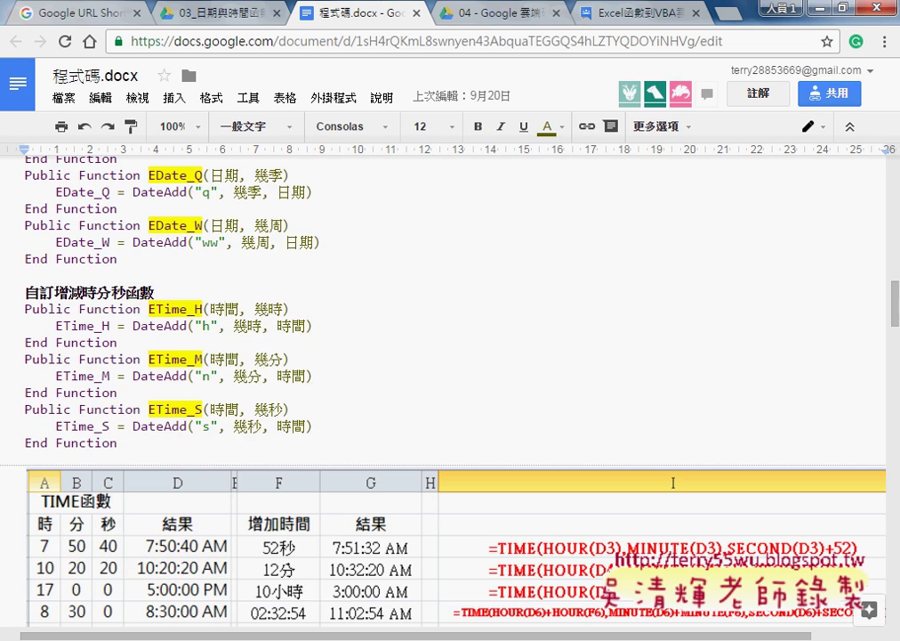
scroll(463, 403, "down", 3)
scroll(457, 280, "down", 3)
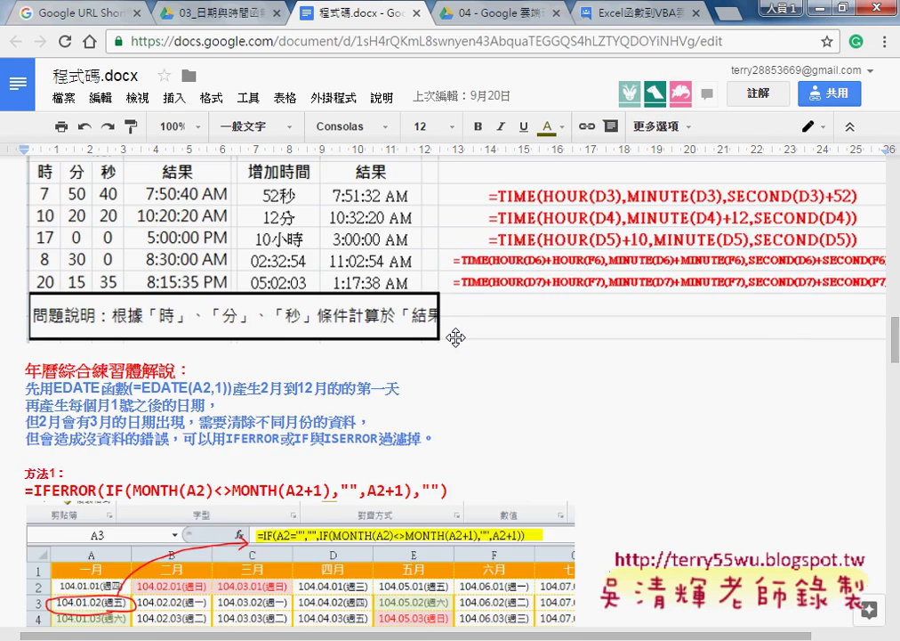
scroll(456, 279, "up", 2)
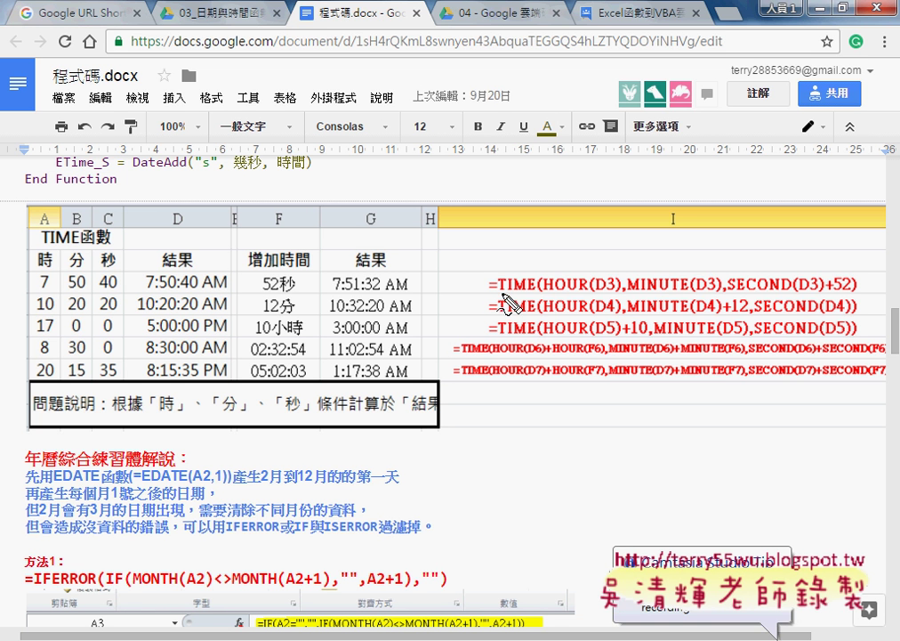
left_click_drag(500, 292, 779, 298)
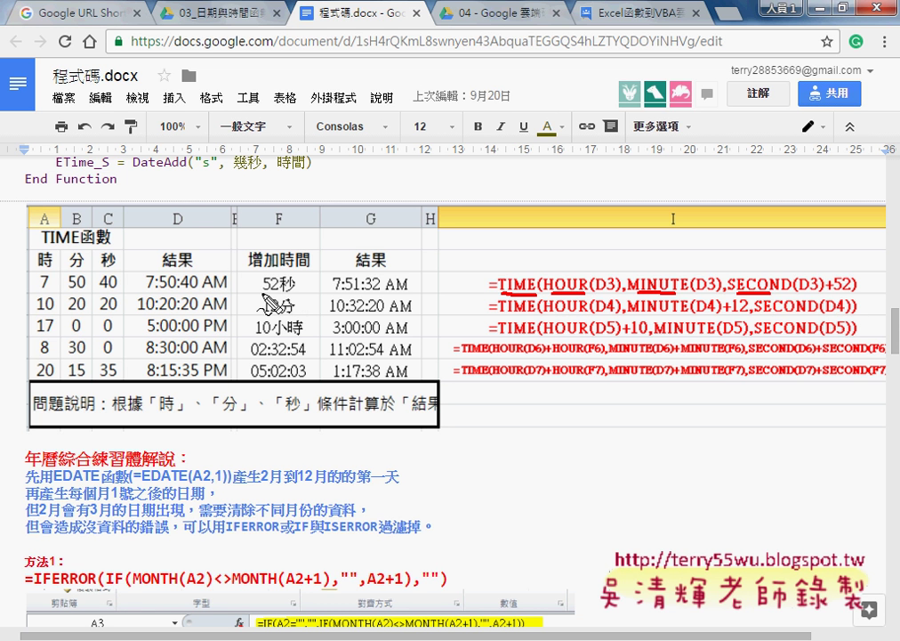
left_click_drag(263, 291, 283, 290)
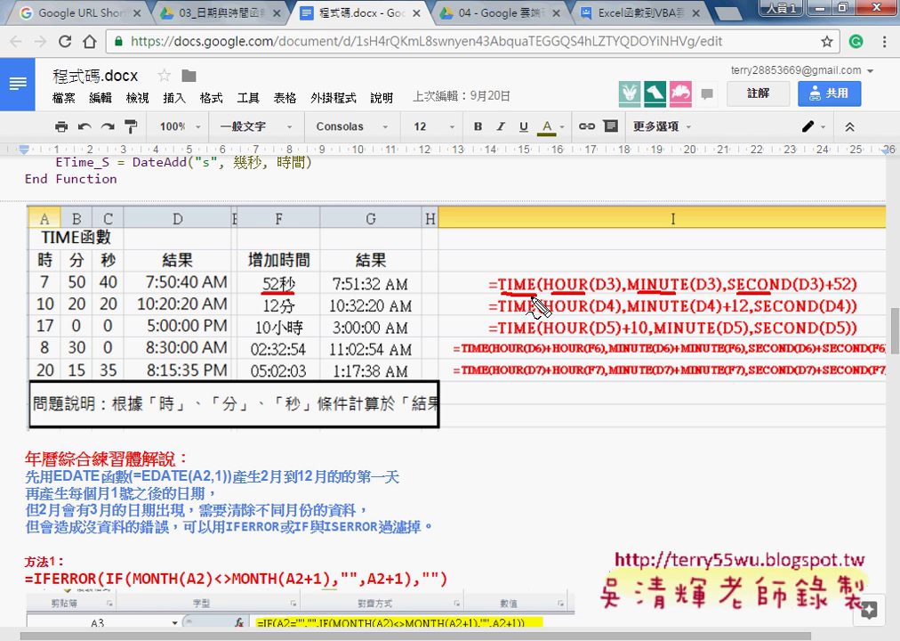
left_click_drag(823, 293, 843, 294)
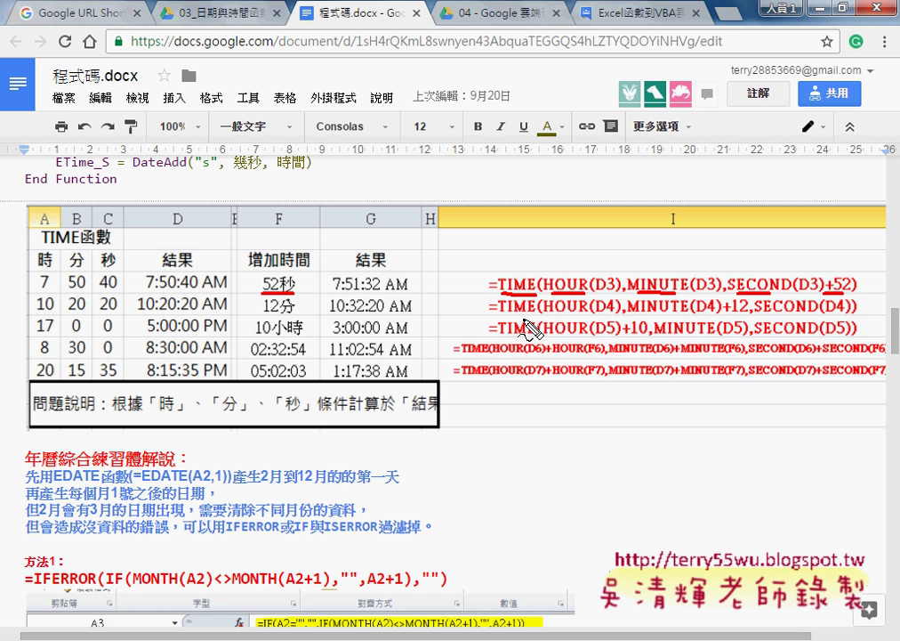
Underline the added 12 minutes and 10 hours in the second, third and row-6 TIME formulas
left_click_drag(264, 313, 294, 313)
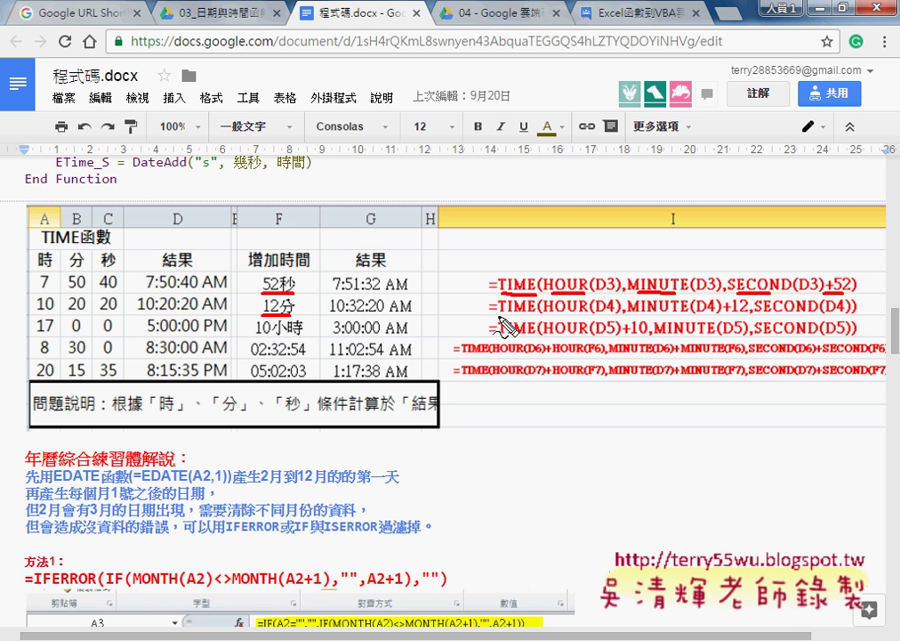
left_click_drag(499, 314, 532, 314)
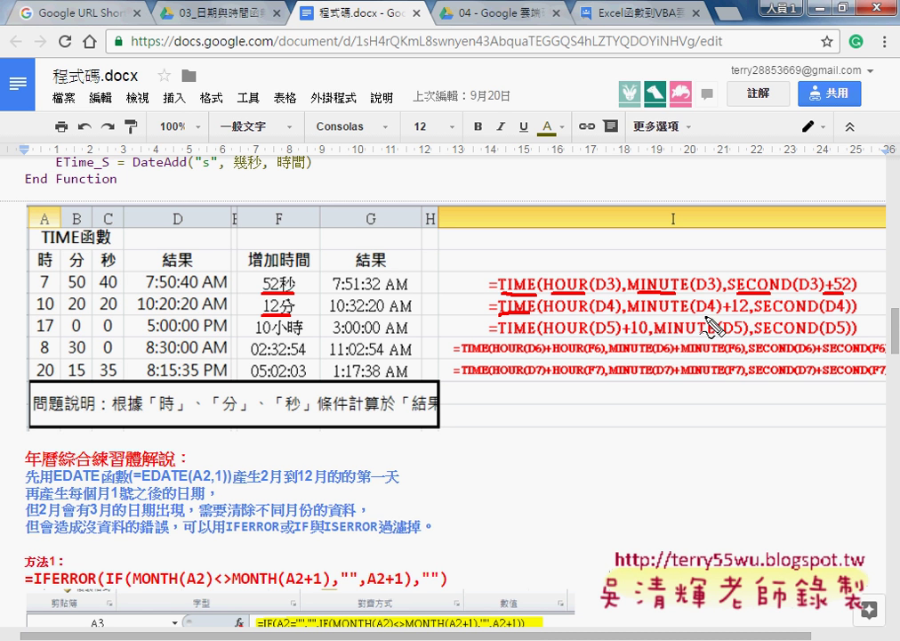
left_click_drag(703, 315, 749, 316)
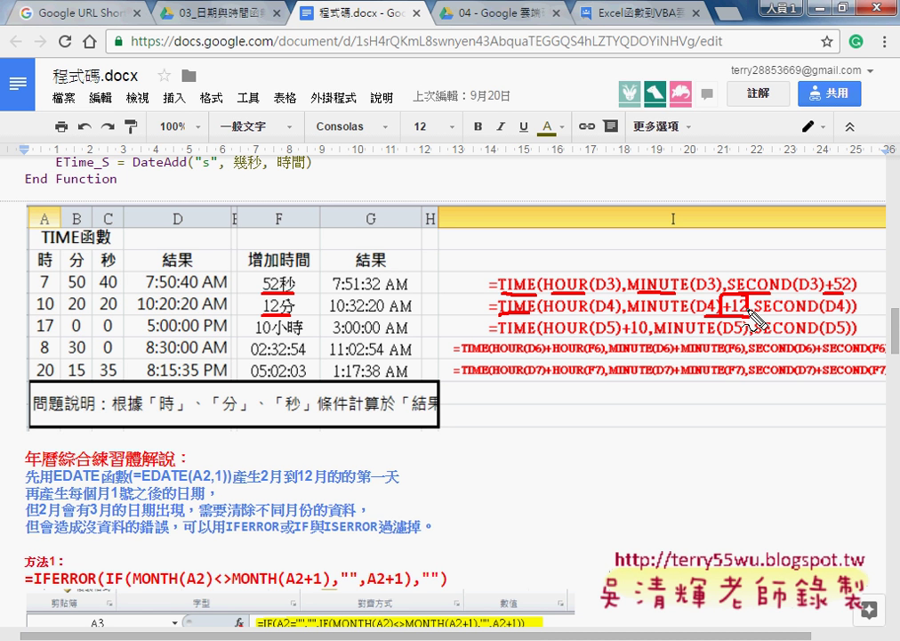
left_click_drag(247, 333, 302, 331)
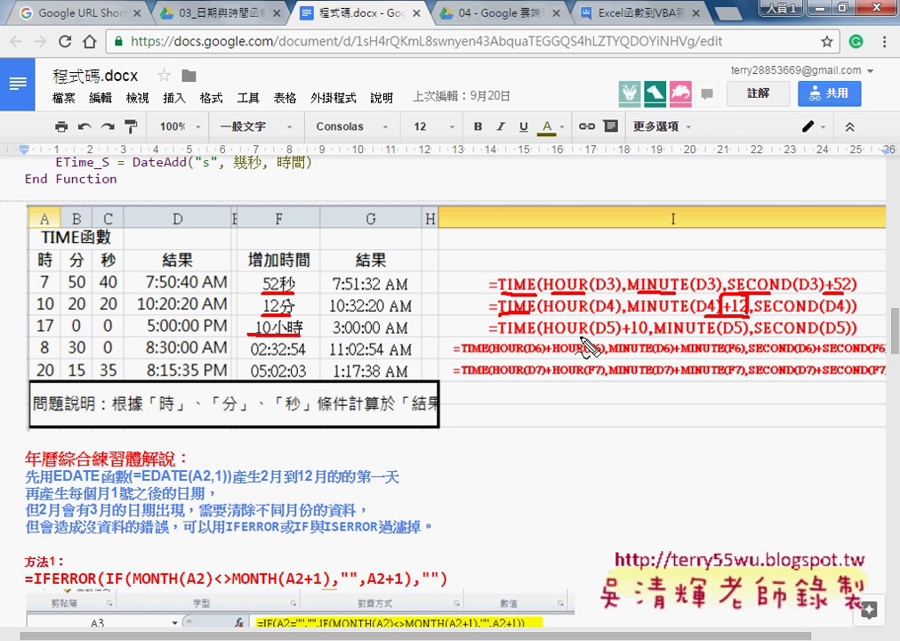
left_click_drag(599, 336, 653, 347)
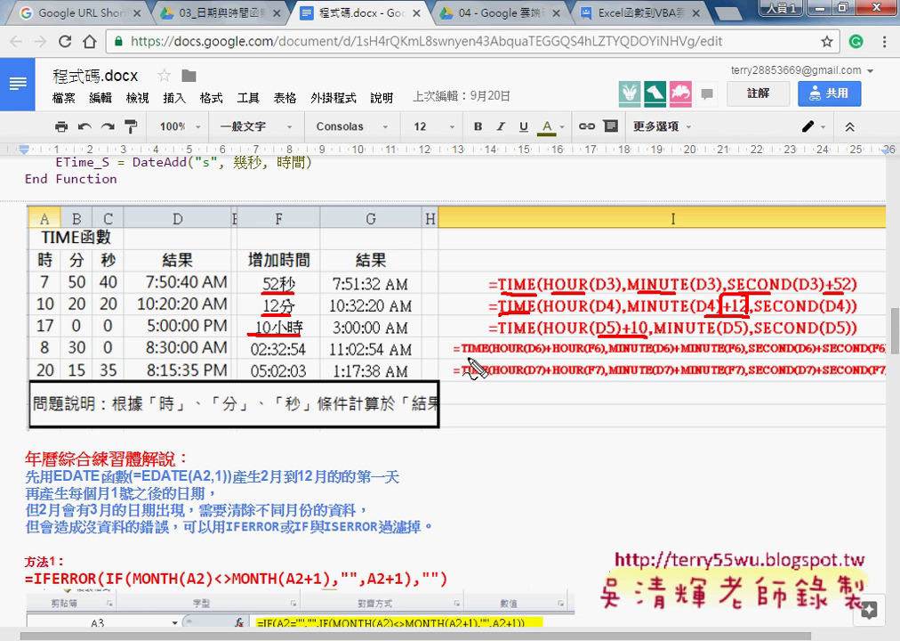
left_click_drag(457, 355, 836, 360)
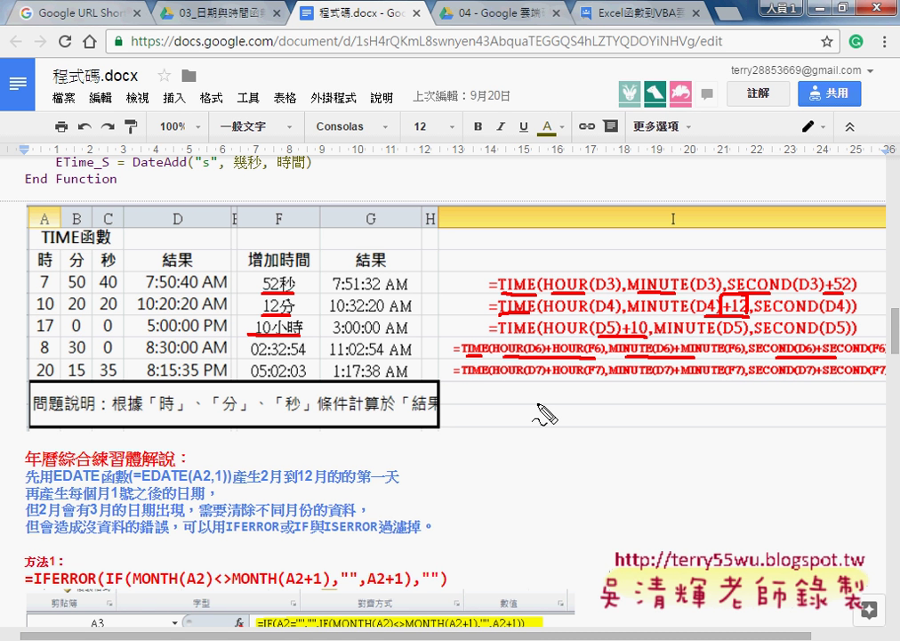
Clear the red pen annotations and scroll back up to the ETime functions
key("Escape")
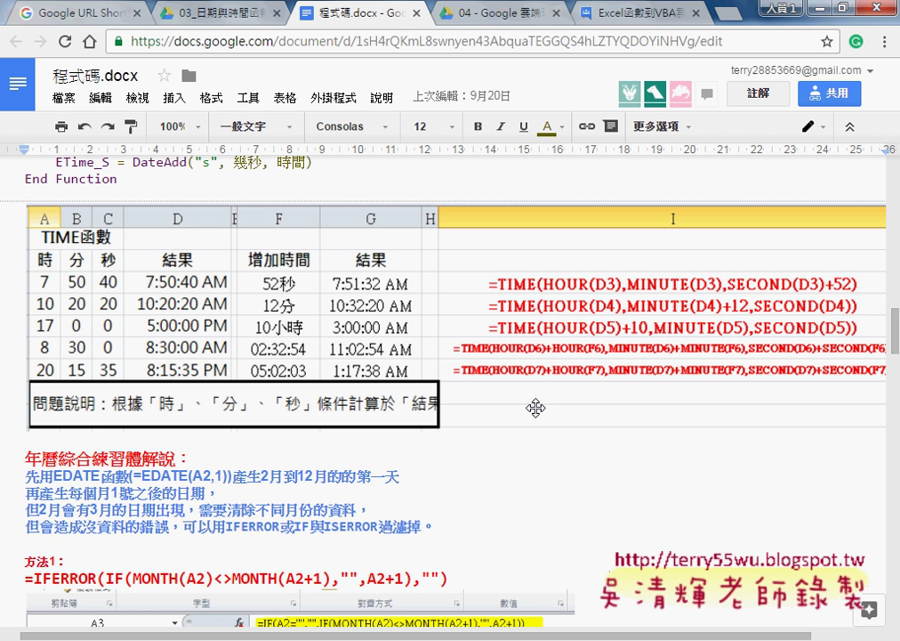
scroll(536, 408, "up", 3)
scroll(535, 408, "up", 2)
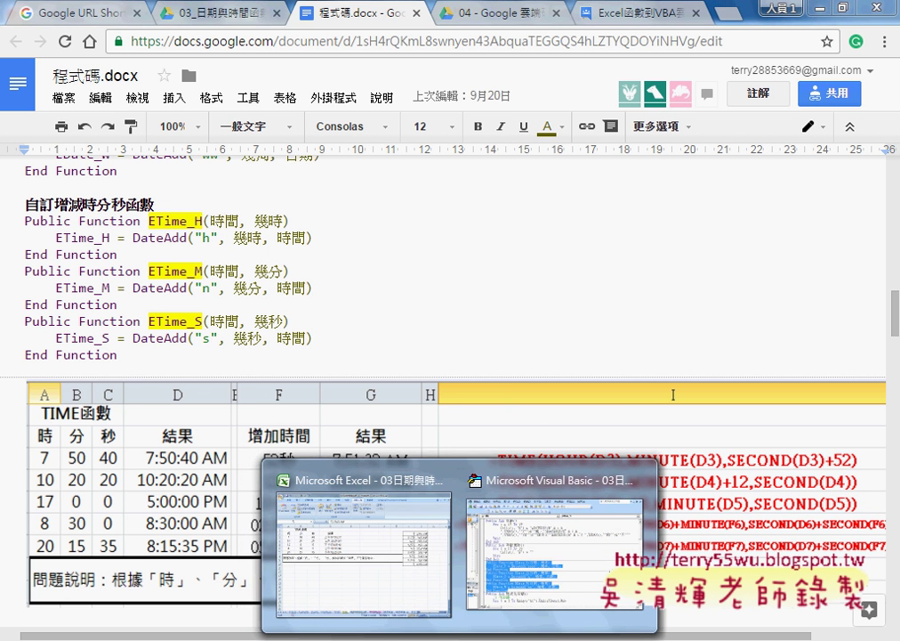
left_click(365, 552)
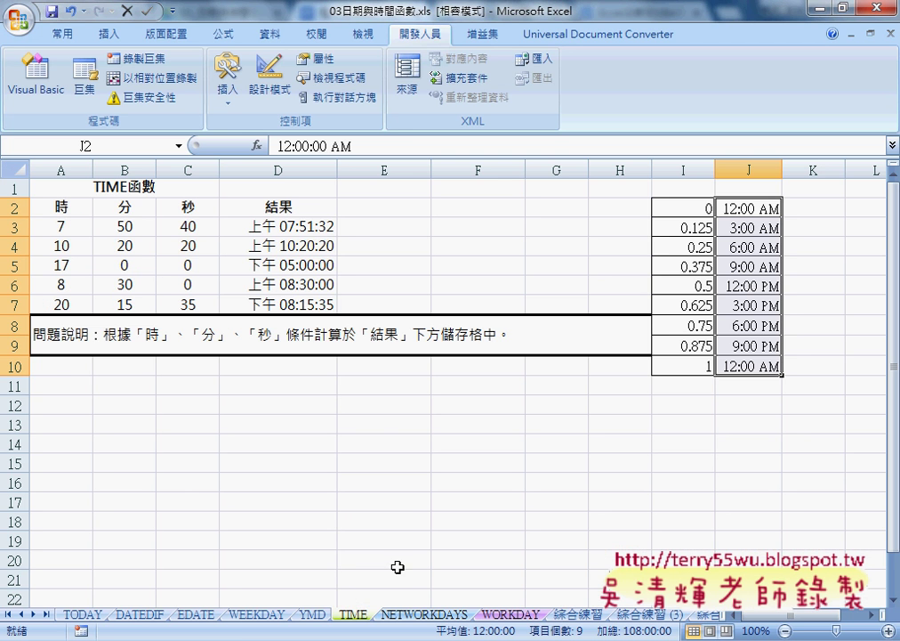
left_click(192, 615)
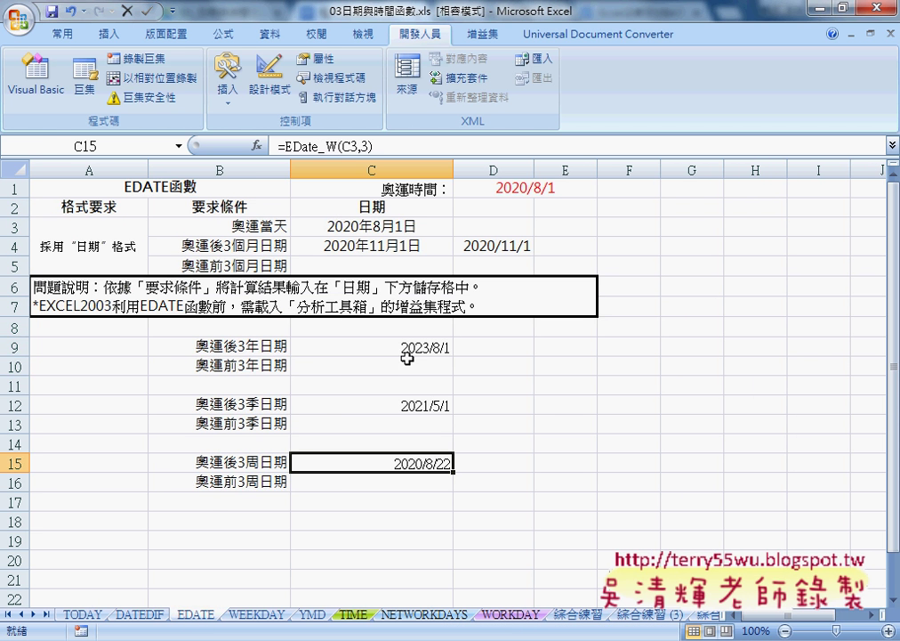
left_click_drag(406, 346, 403, 476)
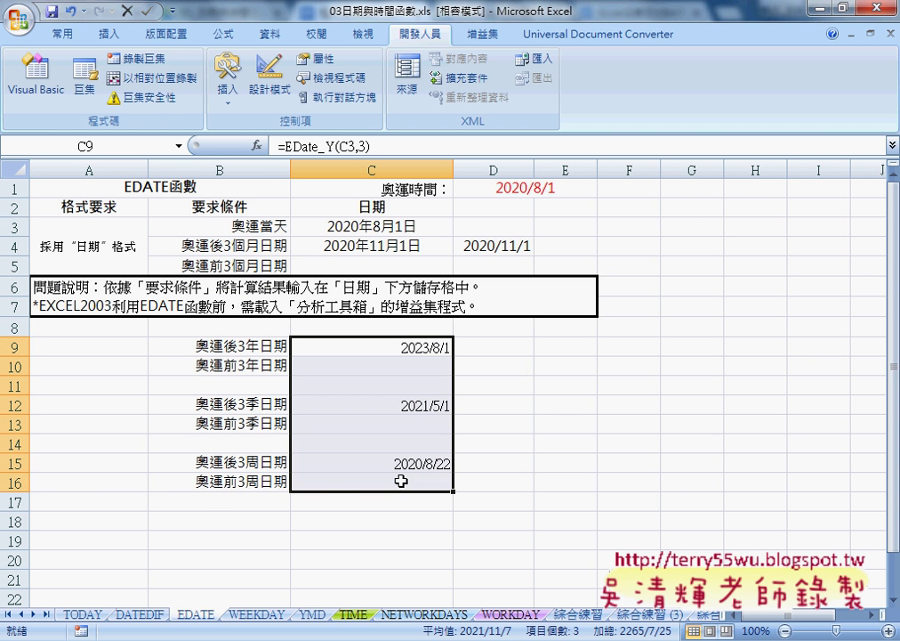
left_click(352, 614)
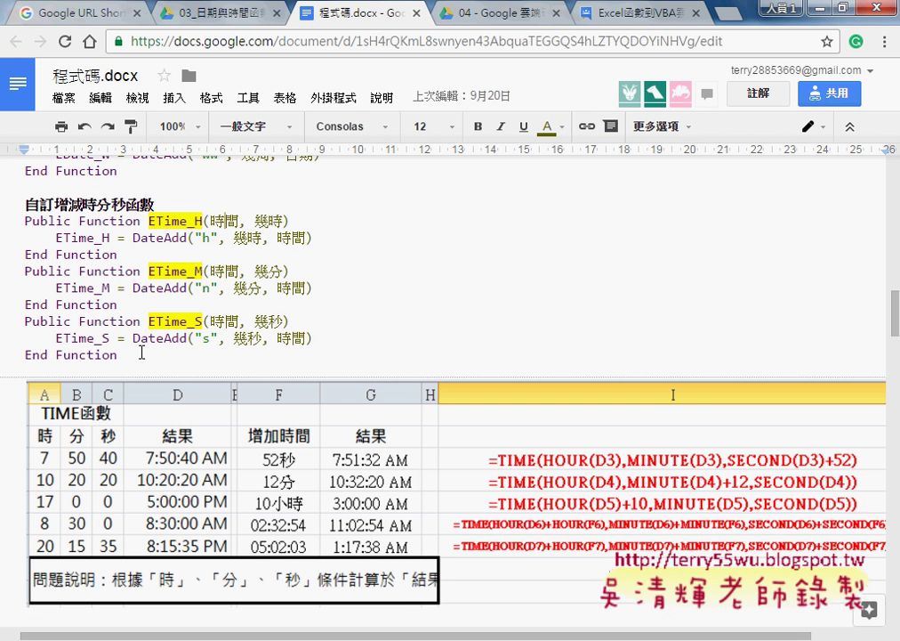
Select the ETime function code and scroll down to the 方法1 and 方法2 formulas
left_click_drag(119, 354, 14, 223)
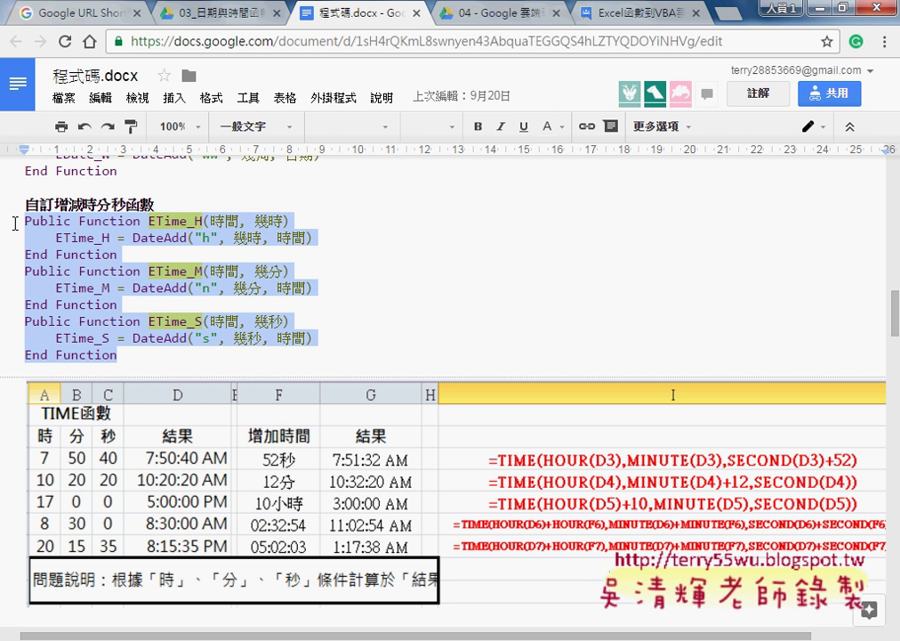
scroll(36, 240, "down", 3)
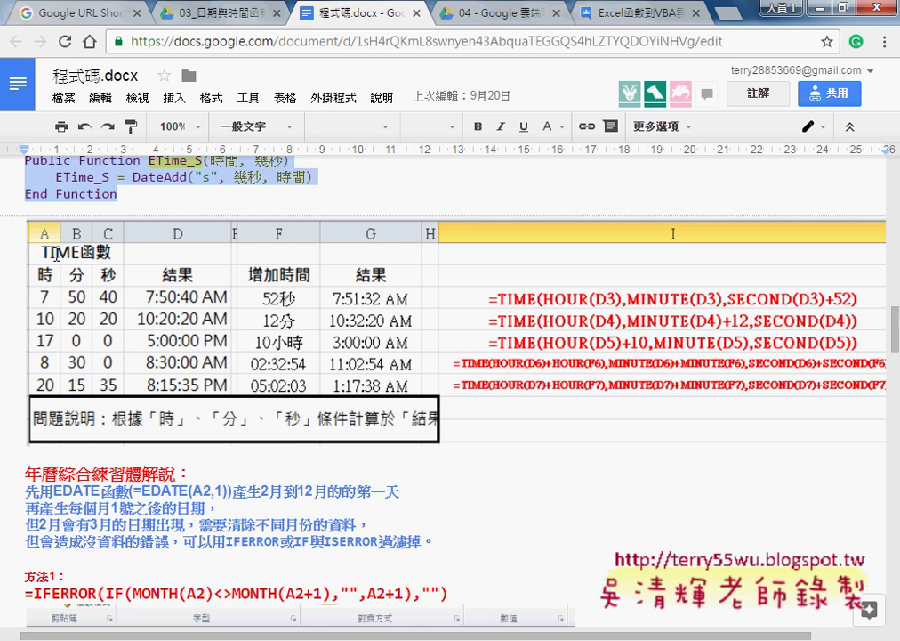
scroll(54, 254, "down", 1)
scroll(55, 254, "down", 1)
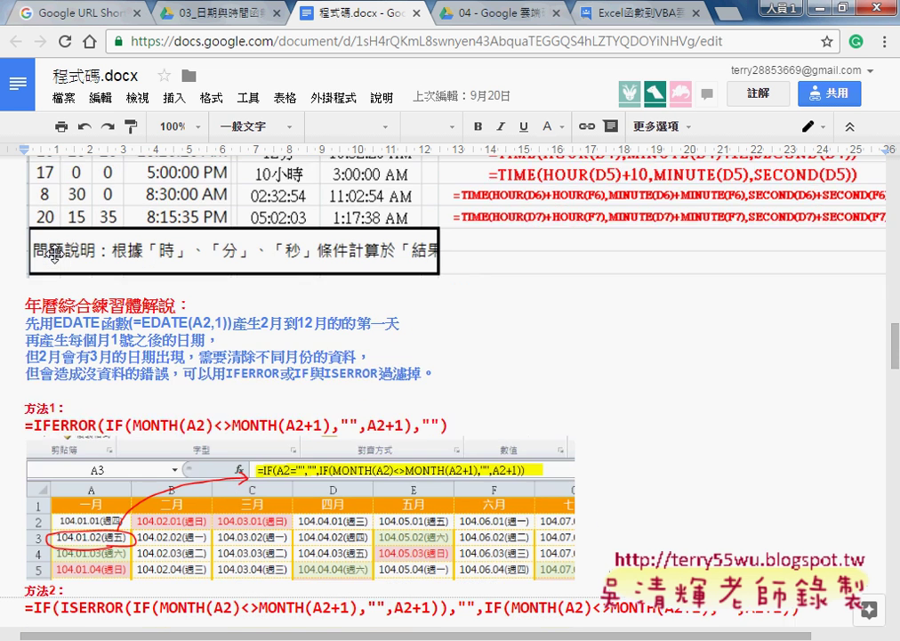
scroll(54, 254, "down", 1)
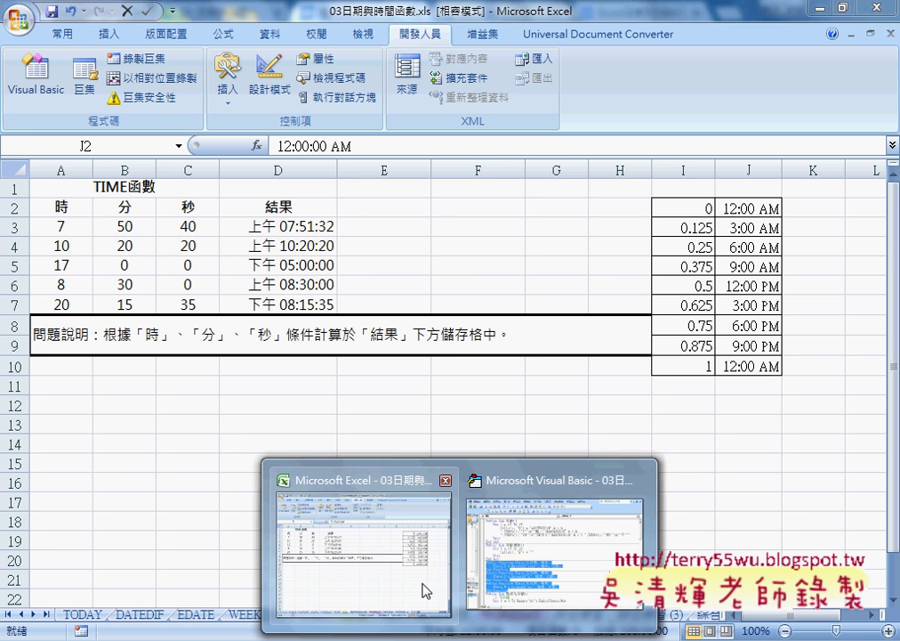
Bring Excel forward and open the EDATE sheet showing 2023/8/1, 2021/5/1 and 2020/8/22
left_click(422, 588)
left_click(193, 613)
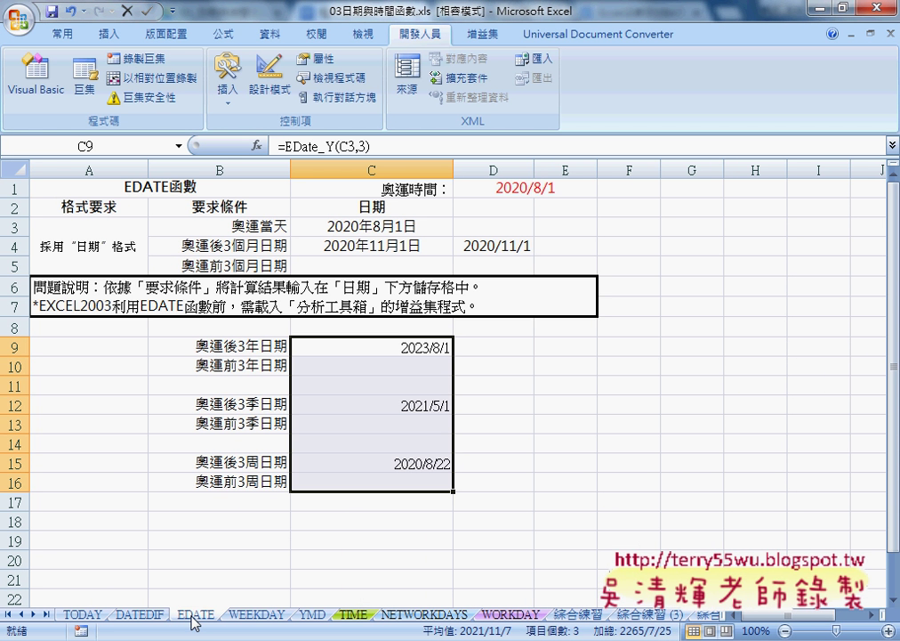